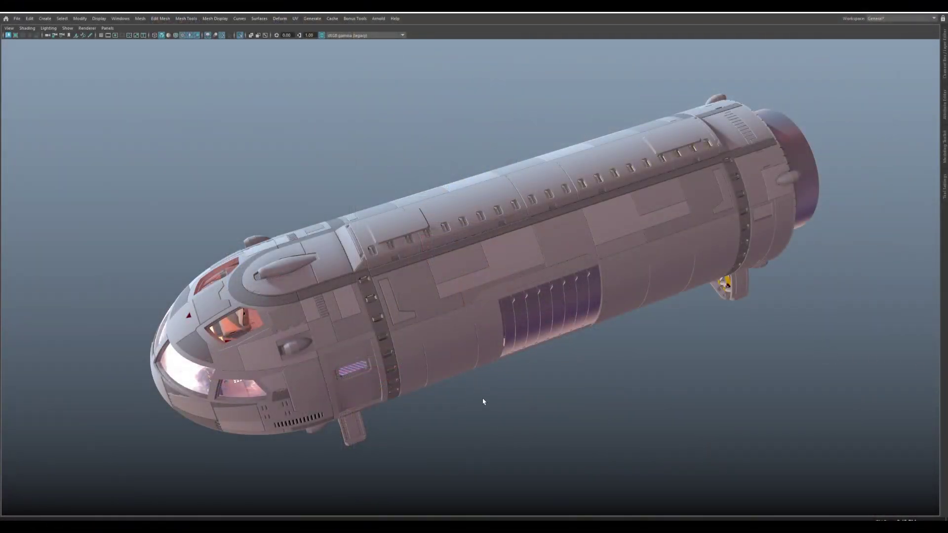
{"action": "left_click_drag", "start_coordinate": [485, 404], "coordinate": [495, 432], "text": "alt"}
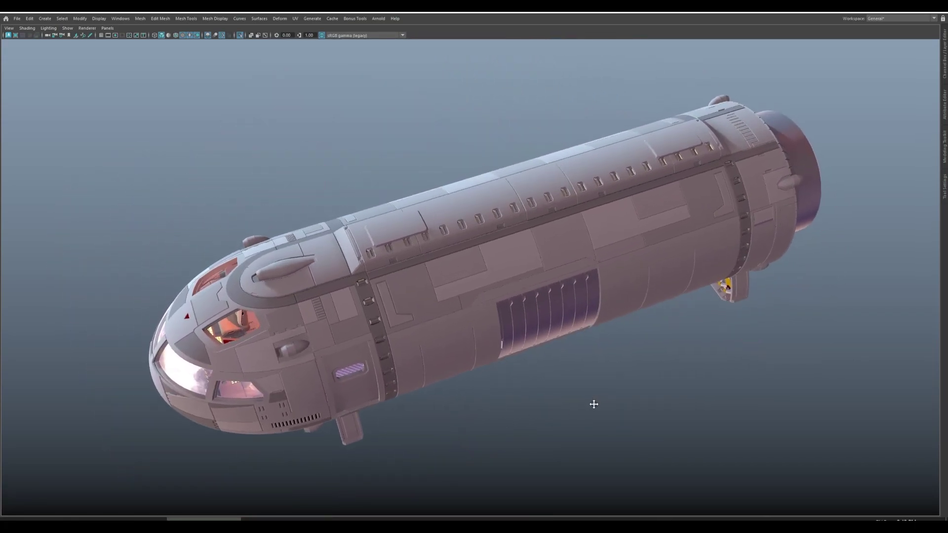
{"action": "left_click_drag", "start_coordinate": [594, 405], "coordinate": [570, 389], "text": "alt"}
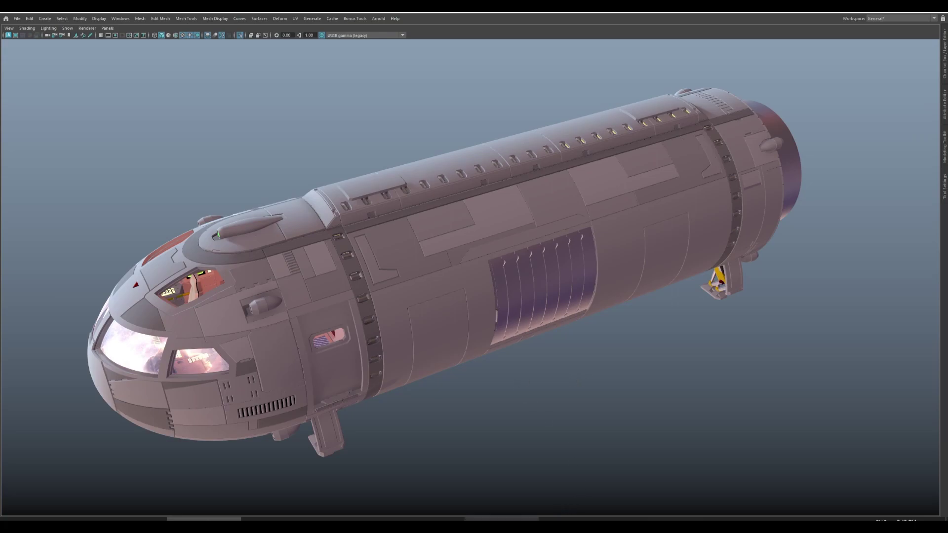
Switch to the kit assembly viewer and open the Traveller Small Craft bundle in the Bundle Browser.
{"action": "left_click", "coordinate": [502, 518]}
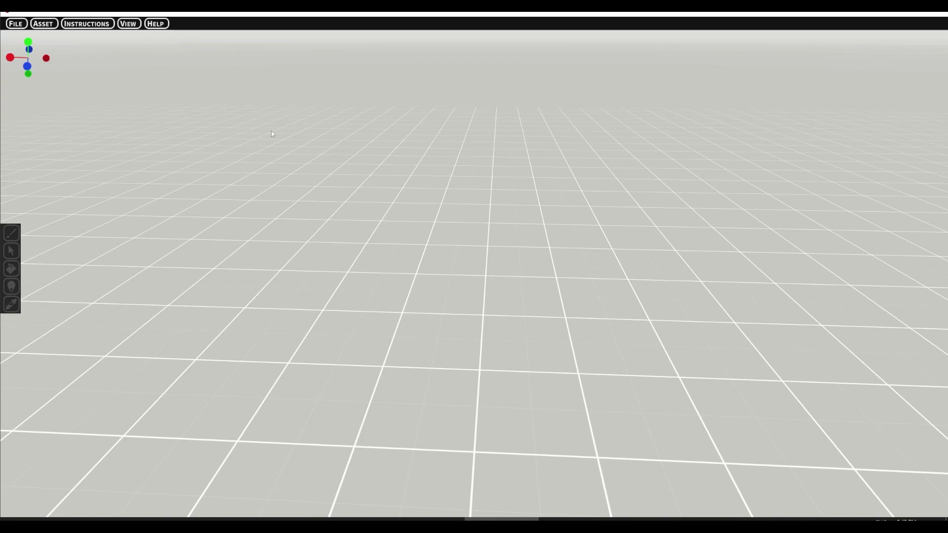
{"action": "left_click", "coordinate": [45, 26]}
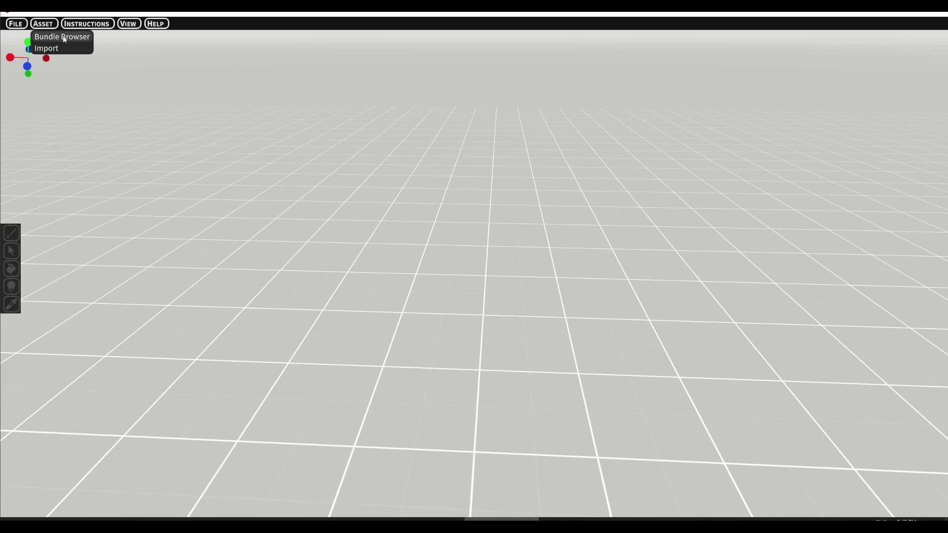
{"action": "left_click", "coordinate": [63, 37]}
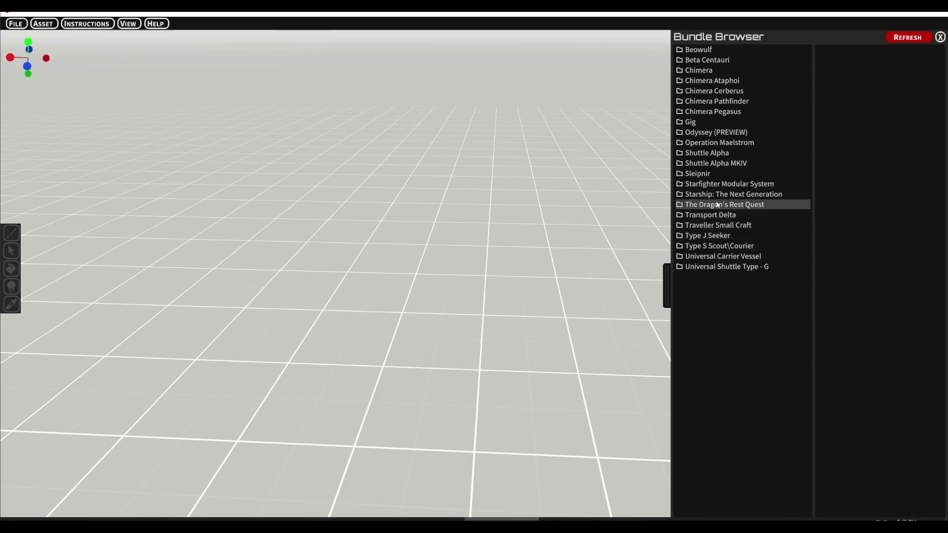
{"action": "left_click", "coordinate": [743, 226]}
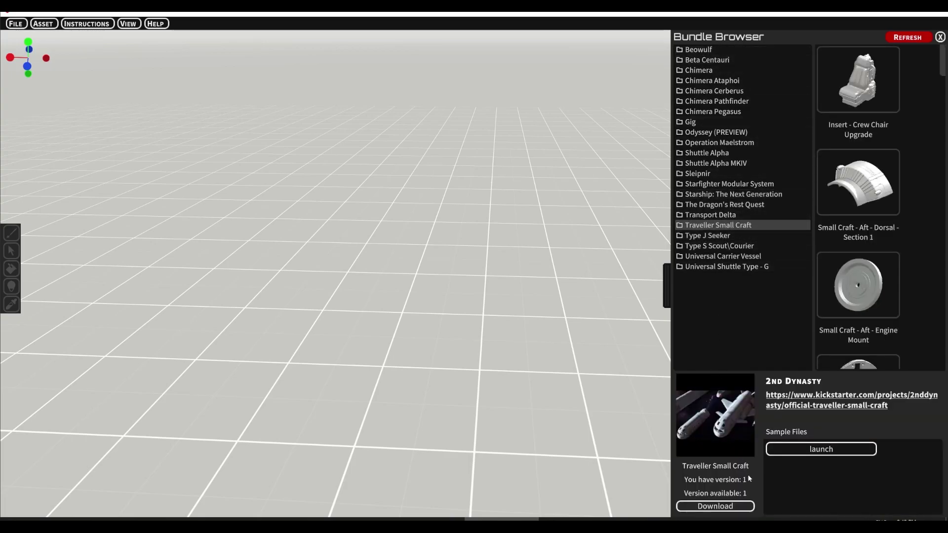
Load the launch sample file from the Traveller Small Craft bundle.
{"action": "left_click", "coordinate": [711, 509]}
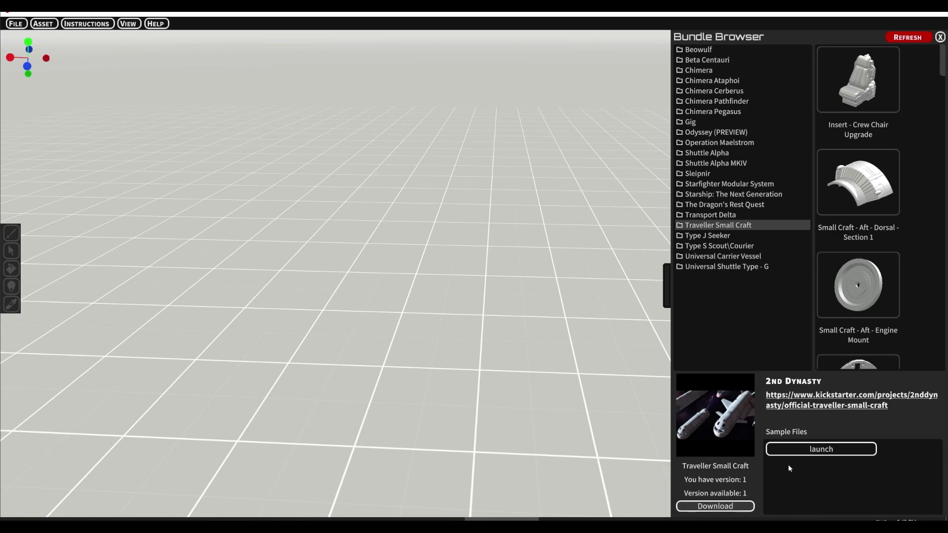
{"action": "left_click", "coordinate": [801, 449]}
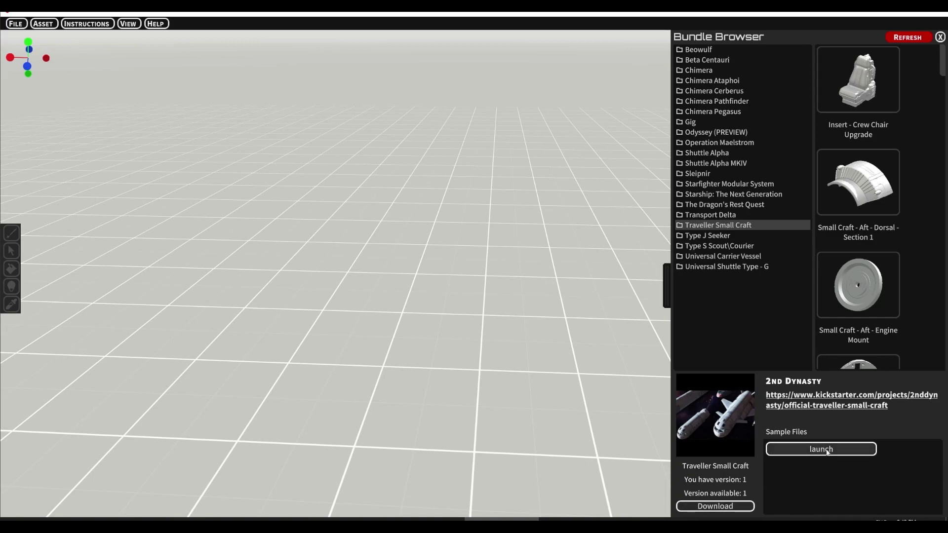
{"action": "left_click", "coordinate": [839, 449]}
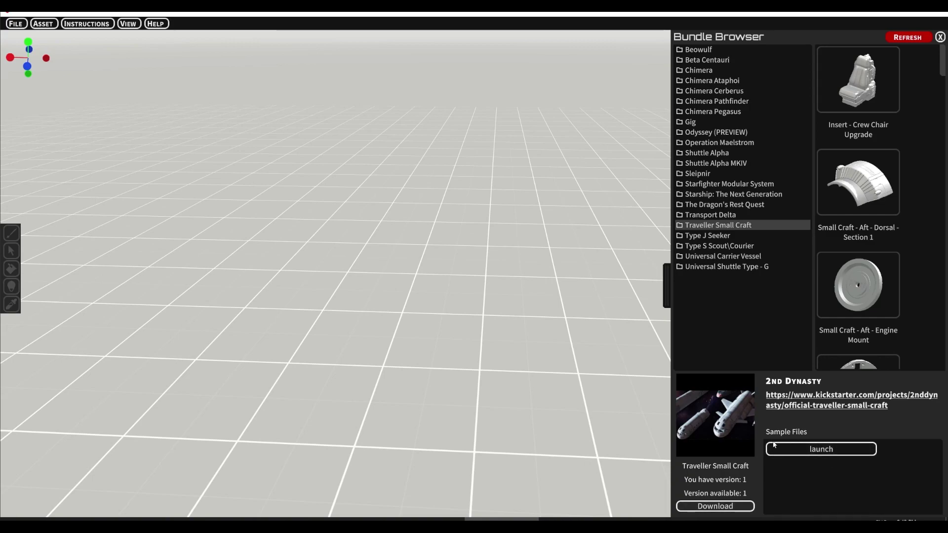
{"action": "left_click", "coordinate": [844, 453]}
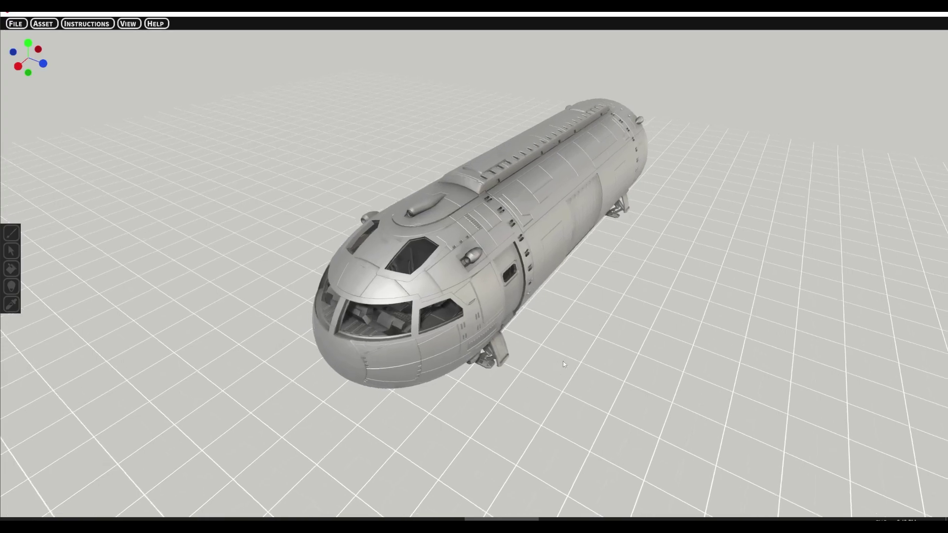
{"action": "right_click_drag", "start_coordinate": [558, 383], "coordinate": [582, 392]}
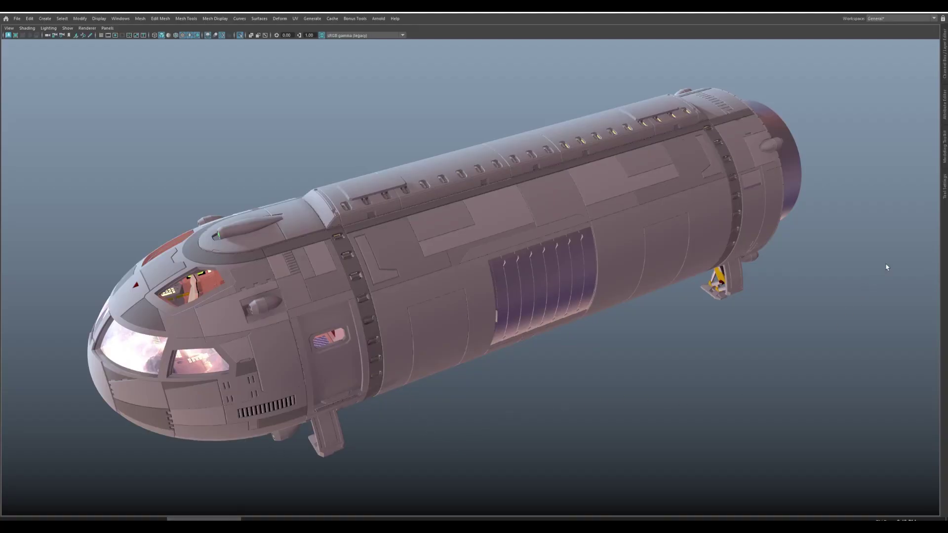
In Maya, hide the MCTop display layer to remove the ship's upper hull.
{"action": "left_click", "coordinate": [944, 78]}
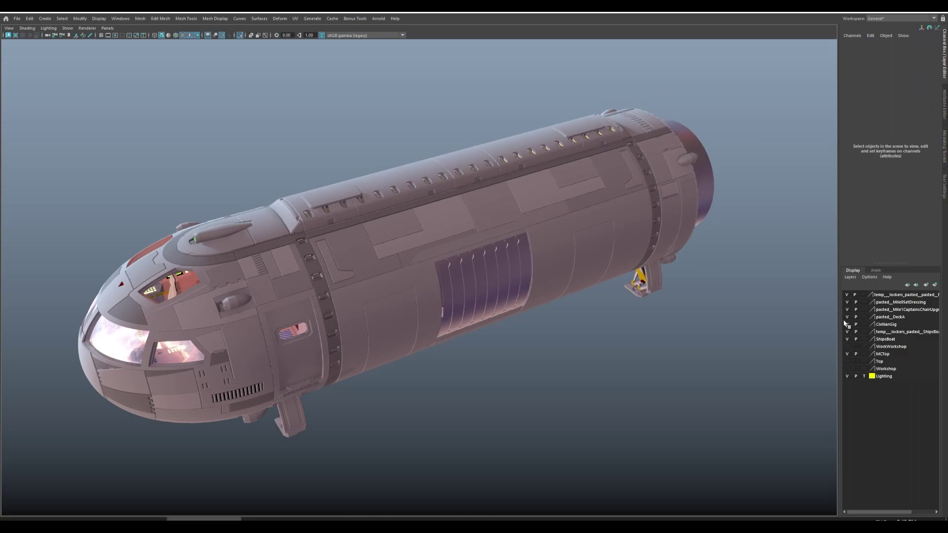
{"action": "left_click", "coordinate": [847, 354]}
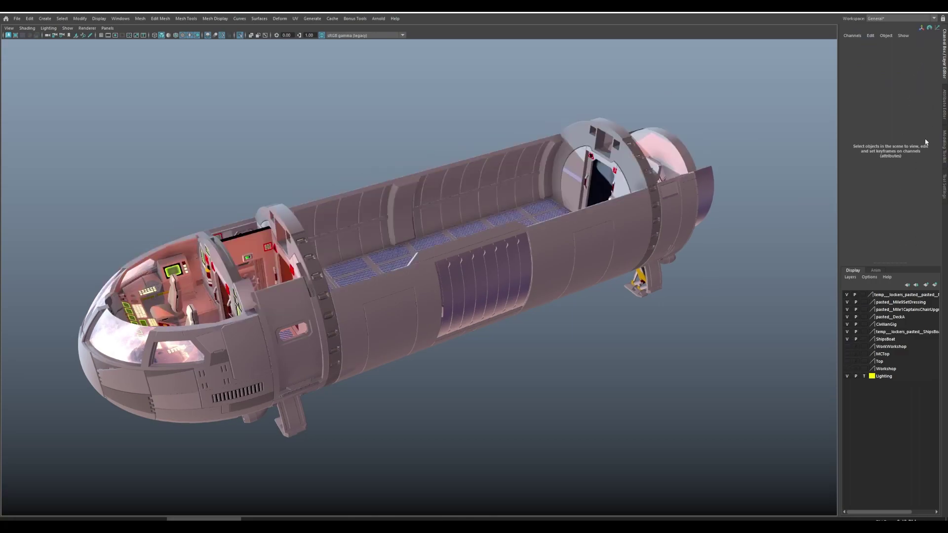
{"action": "left_click", "coordinate": [945, 80]}
Examine the ship's open interior from several angles, covering the cockpit, the cabin behind it and the grated cargo bay.
{"action": "left_click_drag", "start_coordinate": [535, 349], "coordinate": [513, 375], "text": "alt"}
{"action": "right_click_drag", "start_coordinate": [513, 375], "coordinate": [633, 361], "text": "alt"}
{"action": "left_click_drag", "start_coordinate": [633, 361], "coordinate": [397, 342], "text": "alt"}
{"action": "scroll", "coordinate": [346, 339], "scroll_direction": "up", "scroll_amount": 4}
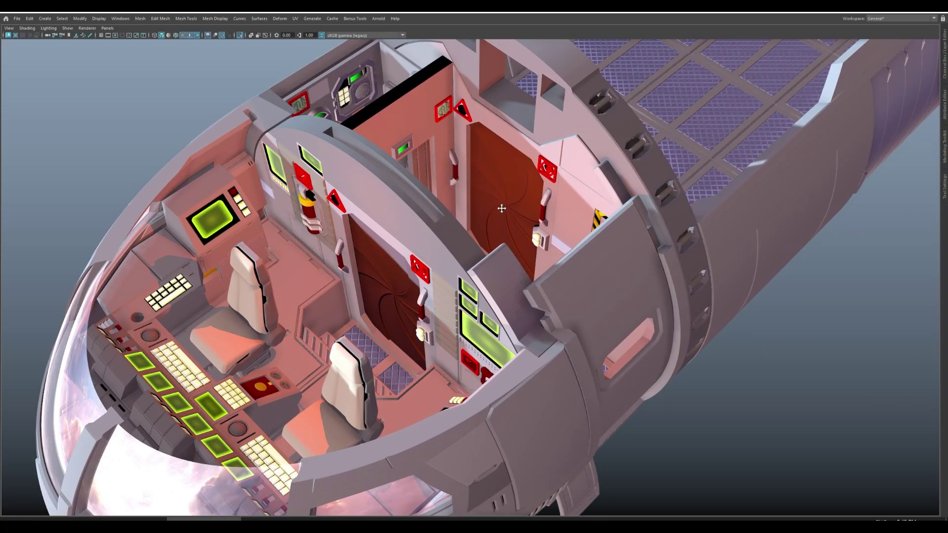
{"action": "left_click_drag", "start_coordinate": [499, 211], "coordinate": [342, 332], "text": "alt"}
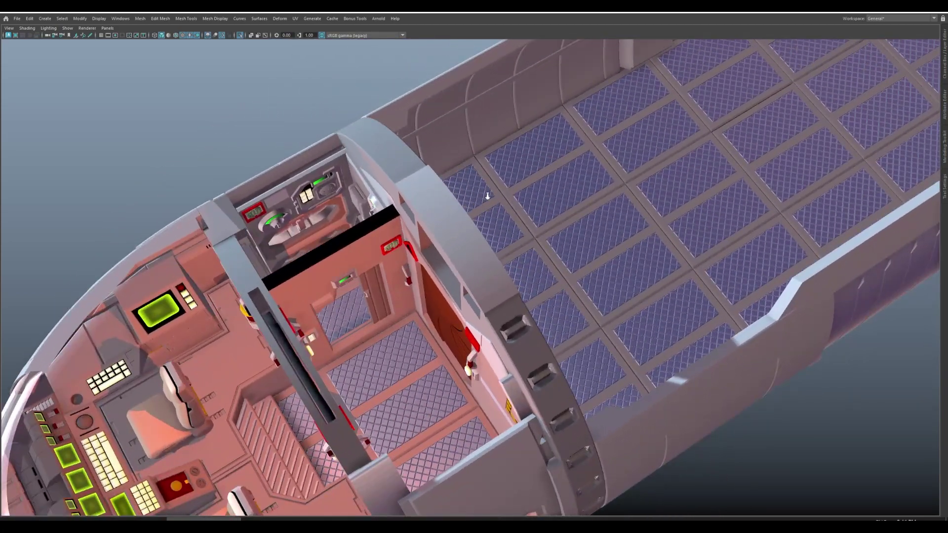
{"action": "scroll", "coordinate": [568, 208], "scroll_direction": "down", "scroll_amount": 5}
{"action": "left_click_drag", "start_coordinate": [646, 212], "coordinate": [478, 317], "text": "alt"}
{"action": "scroll", "coordinate": [478, 318], "scroll_direction": "up", "scroll_amount": 4}
{"action": "middle_click_drag", "start_coordinate": [478, 317], "coordinate": [620, 354], "text": "alt"}
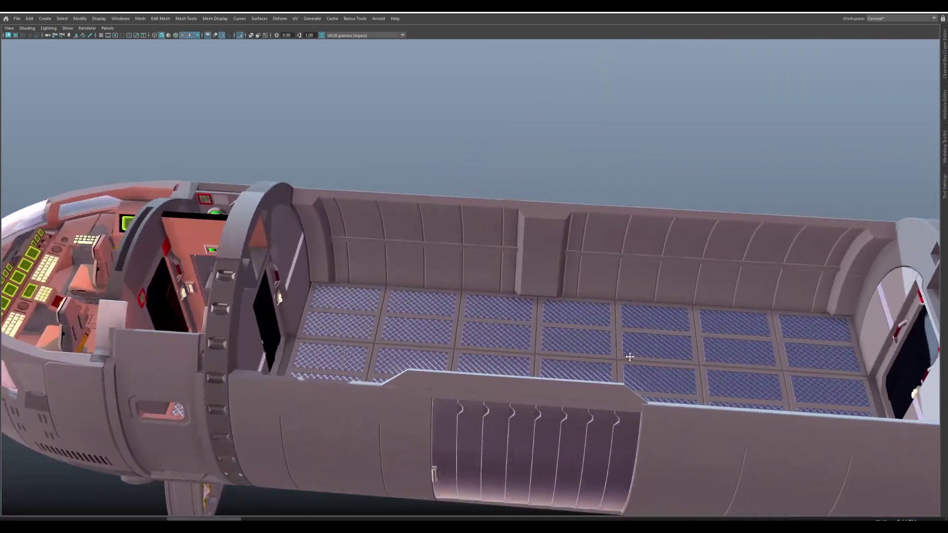
{"action": "left_click_drag", "start_coordinate": [620, 354], "coordinate": [390, 281], "text": "alt"}
{"action": "left_click_drag", "start_coordinate": [379, 343], "coordinate": [597, 321], "text": "alt"}
{"action": "middle_click_drag", "start_coordinate": [597, 321], "coordinate": [592, 334], "text": "alt"}
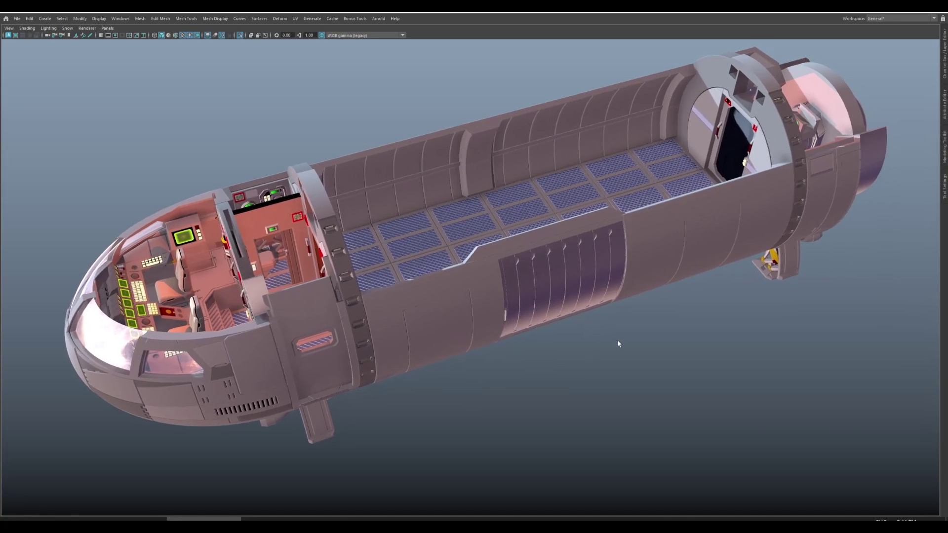
{"action": "left_click_drag", "start_coordinate": [434, 432], "coordinate": [407, 425], "text": "alt"}
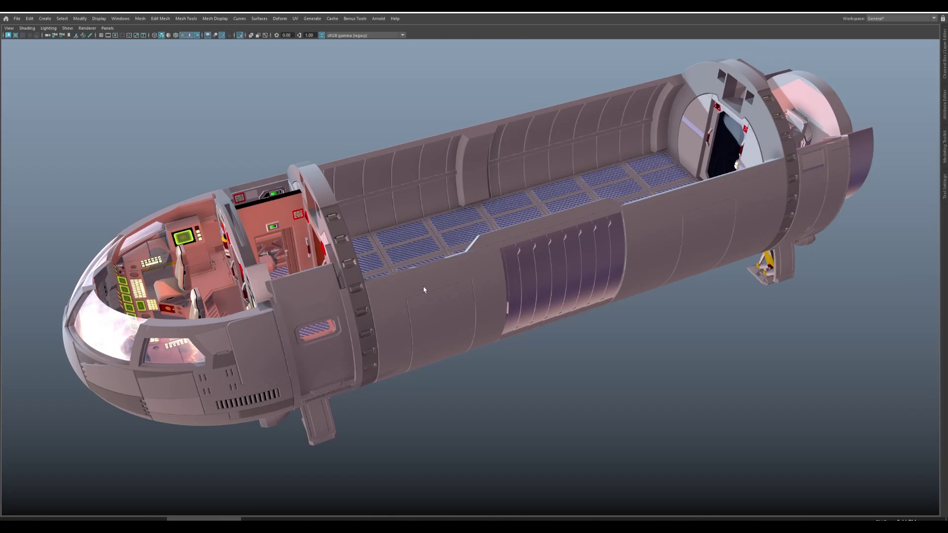
Restore the full interface and play the door and boarding ramp animation from the first frame.
{"action": "key", "text": "ctrl+space"}
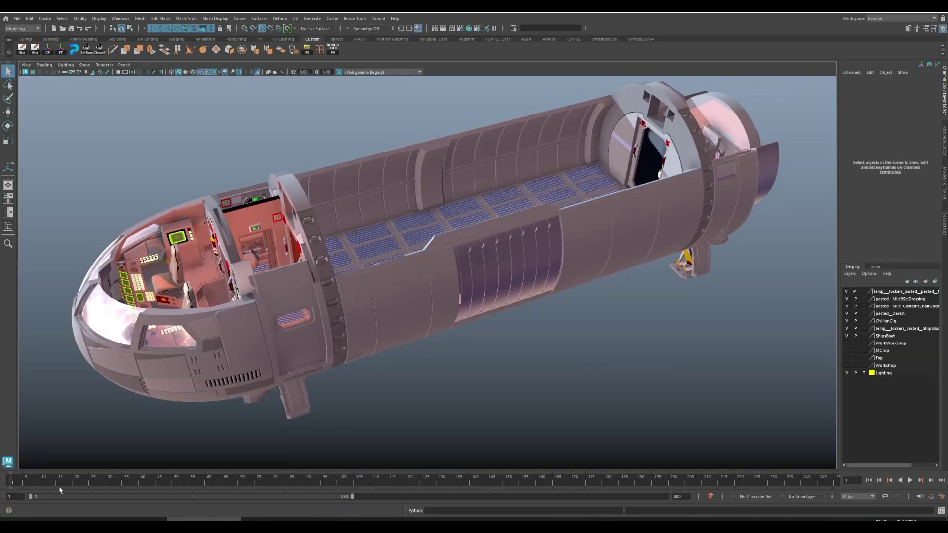
{"action": "left_click", "coordinate": [72, 482]}
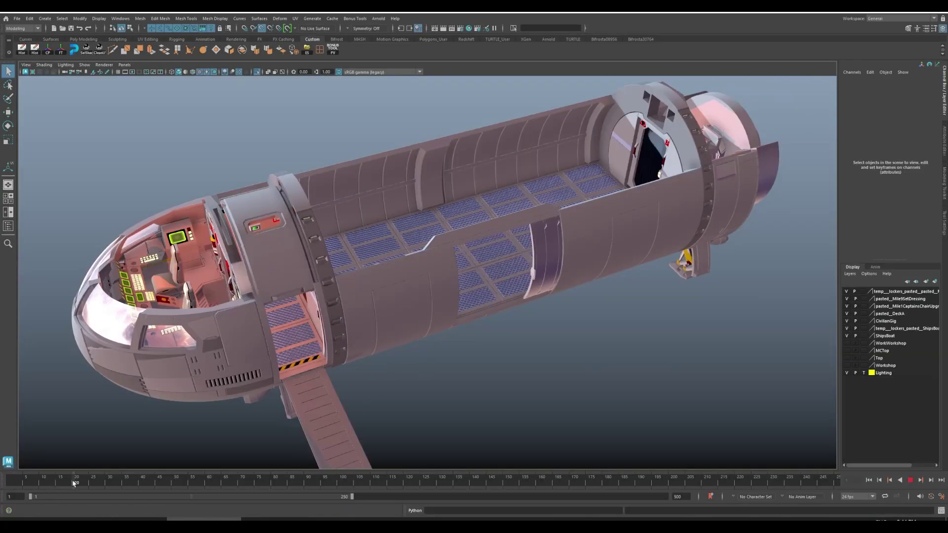
{"action": "left_click", "coordinate": [14, 487]}
{"action": "key", "text": "alt+v"}
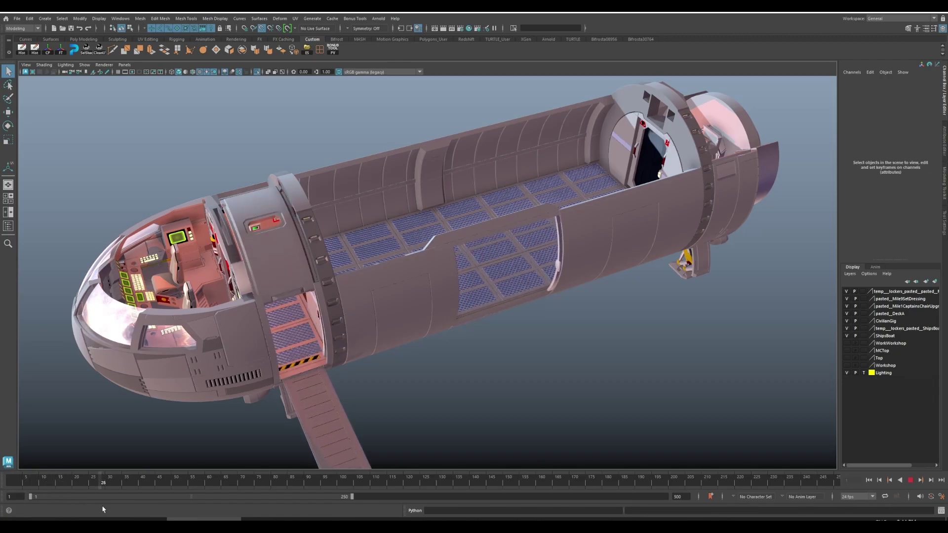
{"action": "key", "text": "alt+v"}
{"action": "mouse_move", "coordinate": [397, 422]}
{"action": "left_mouse_down", "text": "alt"}
{"action": "mouse_move", "coordinate": [469, 383]}
{"action": "mouse_move", "coordinate": [397, 393]}
{"action": "mouse_move", "coordinate": [367, 407]}
{"action": "mouse_move", "coordinate": [364, 423]}
{"action": "mouse_move", "coordinate": [414, 387]}
{"action": "mouse_move", "coordinate": [454, 393]}
{"action": "mouse_move", "coordinate": [393, 398]}
{"action": "mouse_move", "coordinate": [387, 423]}
{"action": "mouse_move", "coordinate": [434, 410]}
{"action": "mouse_move", "coordinate": [410, 412]}
{"action": "left_mouse_up", "text": "alt"}
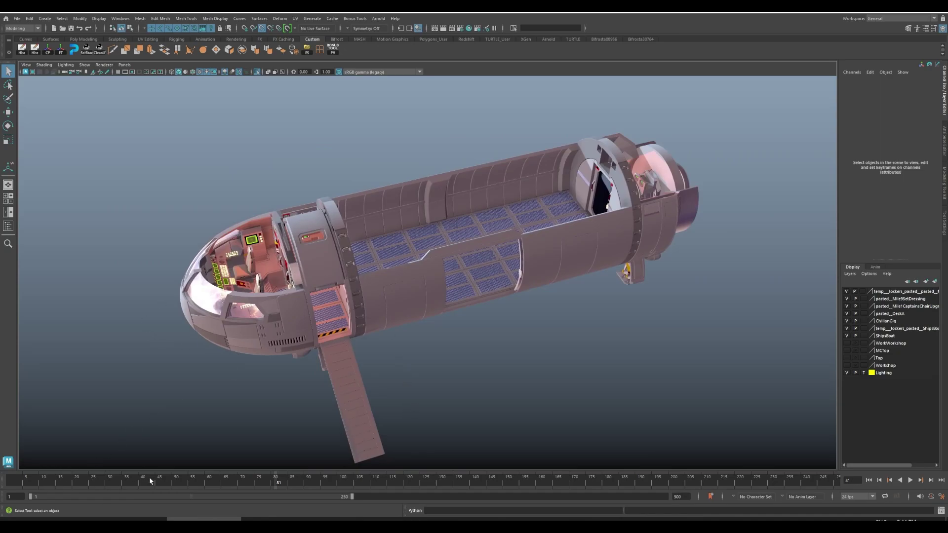
Return the animation to frame 1 and view the ship with the interface elements hidden.
{"action": "left_click_drag", "start_coordinate": [269, 482], "coordinate": [0, 489]}
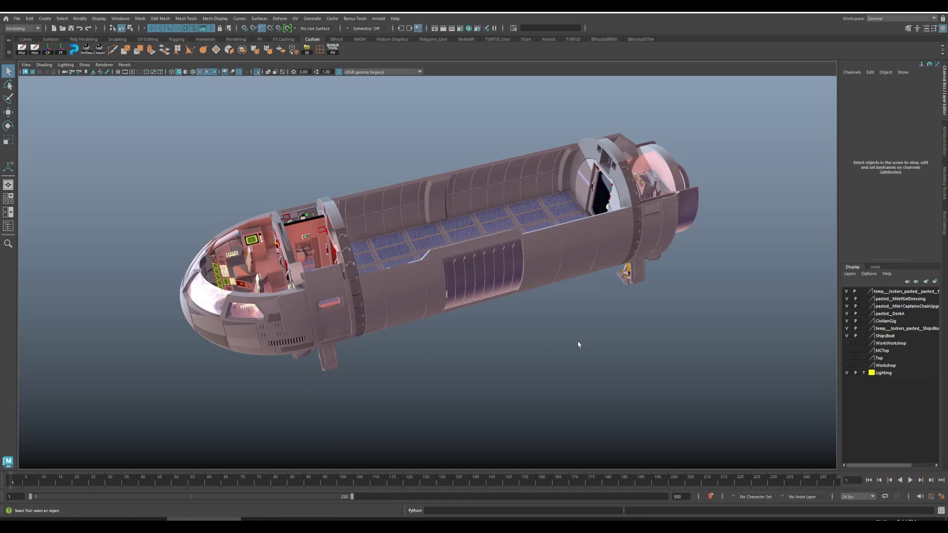
{"action": "scroll", "coordinate": [497, 379], "scroll_direction": "up", "scroll_amount": 2}
{"action": "left_click_drag", "start_coordinate": [392, 372], "coordinate": [433, 390], "text": "alt"}
{"action": "key", "text": "ctrl+space"}
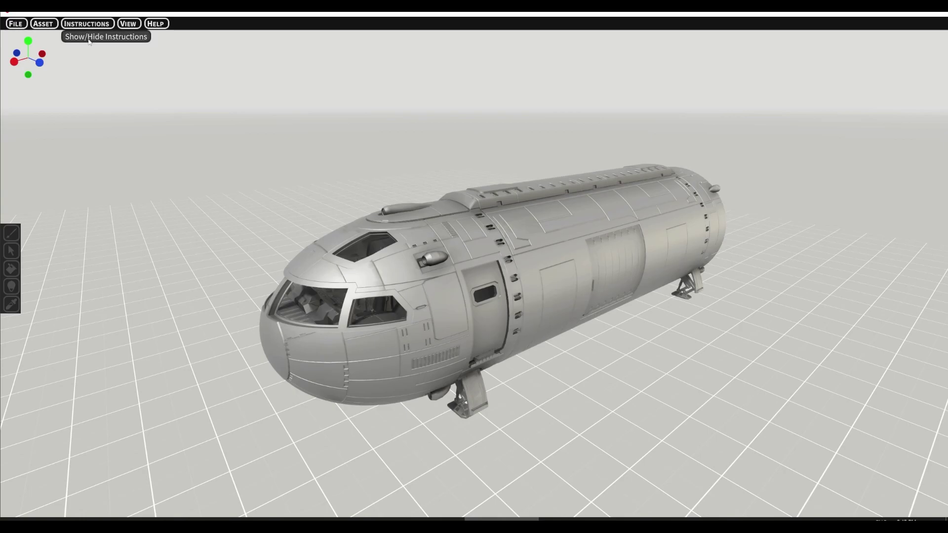
Show the assembly instructions for the launch in the kit assembly viewer.
{"action": "left_click", "coordinate": [87, 24]}
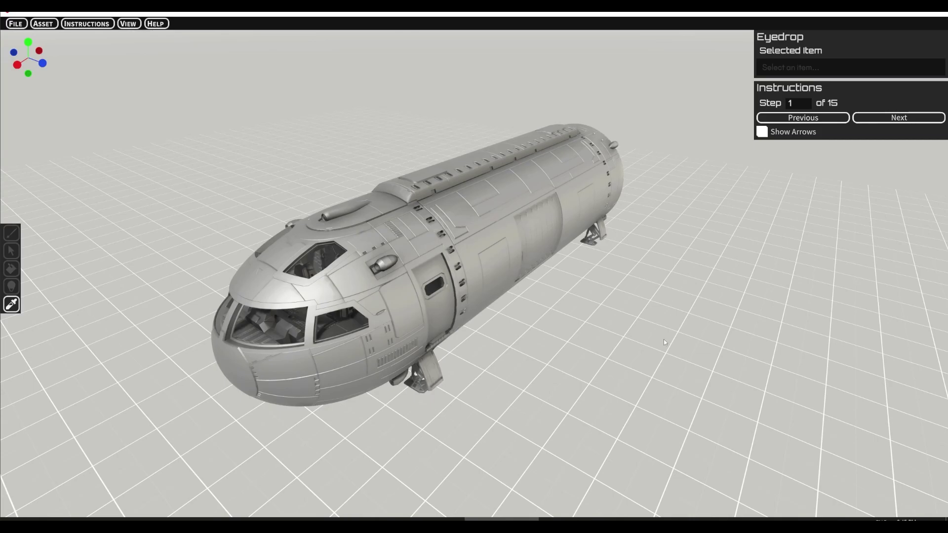
View the OpenLOCK Snug Springy and Supporty_Clip connector models in 3D Viewer, returning to the assembly scene after each.
{"action": "key", "text": "alt+Tab"}
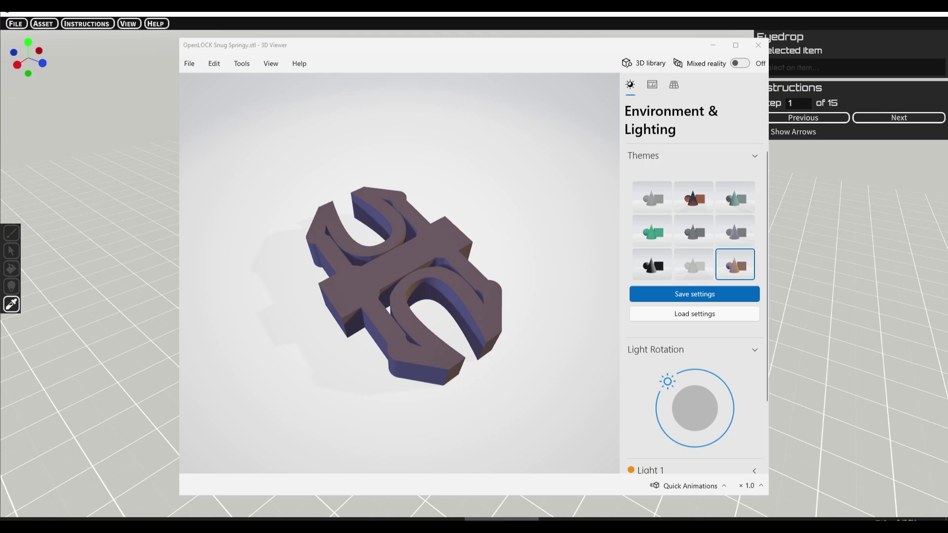
{"action": "key", "text": "alt+Tab"}
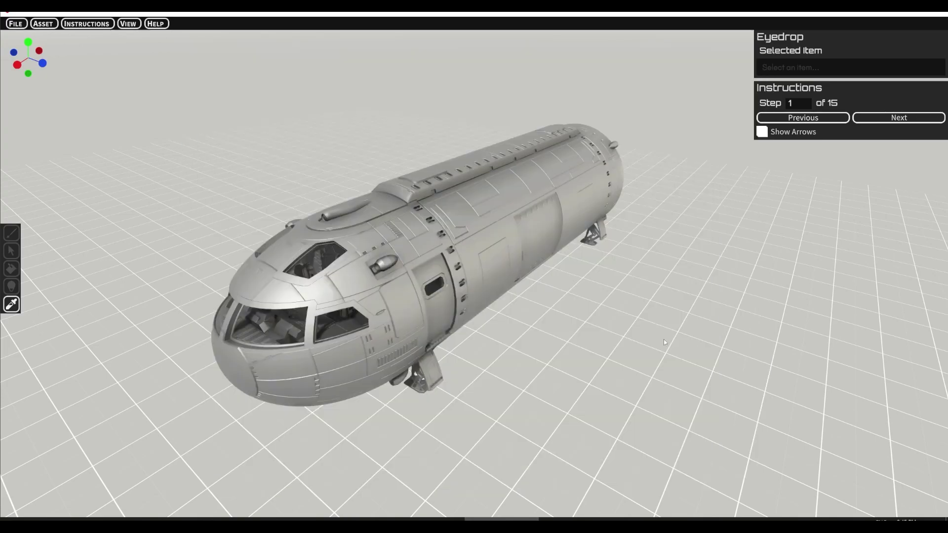
{"action": "key", "text": "alt+Tab"}
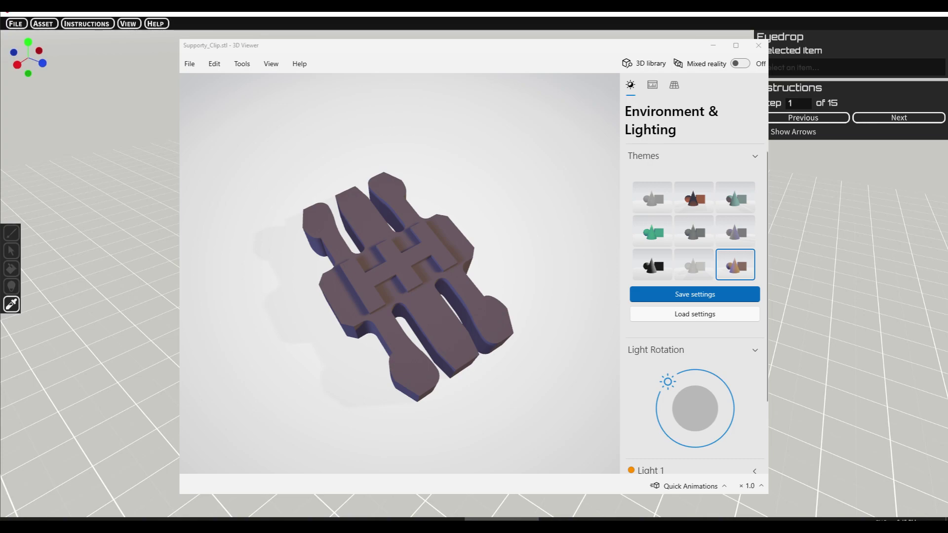
{"action": "key", "text": "alt+Tab"}
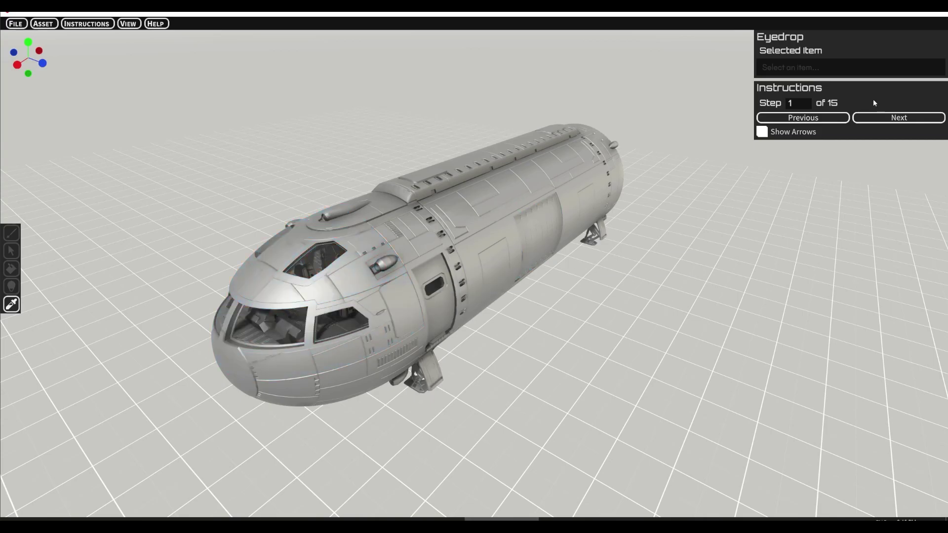
Advance the assembly instructions and examine how the landing gear parts fit the underside of the aft ventral section.
{"action": "left_click", "coordinate": [882, 119]}
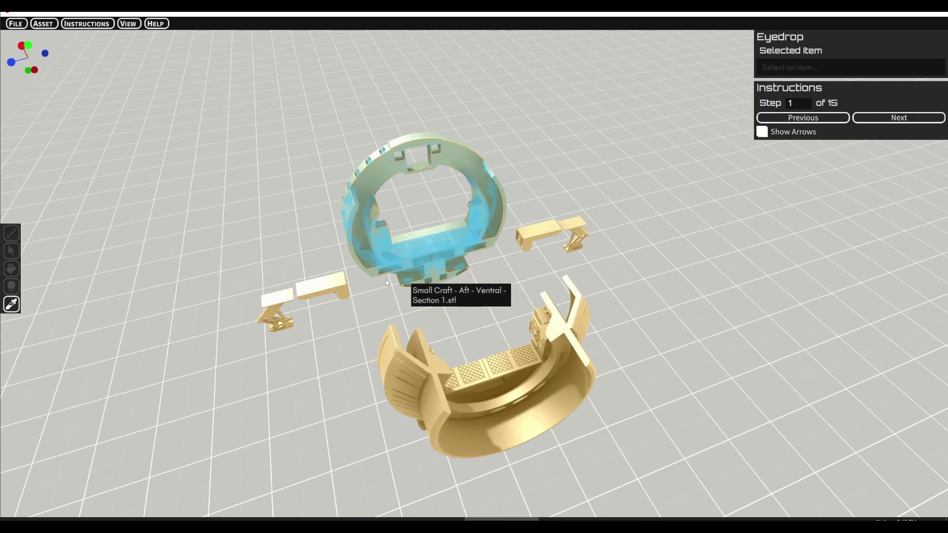
{"action": "left_click_drag", "start_coordinate": [384, 295], "coordinate": [370, 244]}
{"action": "scroll", "coordinate": [358, 230], "scroll_direction": "up", "scroll_amount": 5}
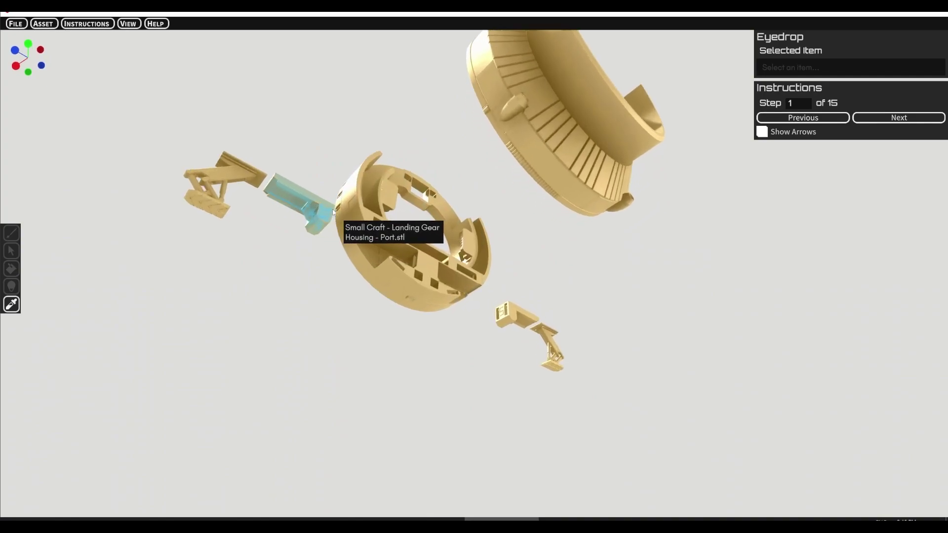
{"action": "left_click", "coordinate": [898, 117]}
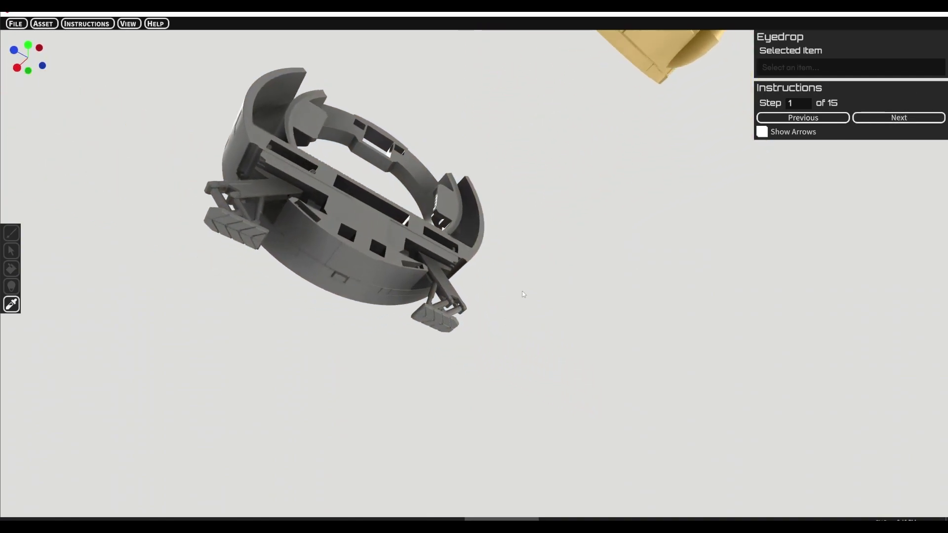
Identify the port landing gear housing, select it and slide it sideways partly out of its slot in the aft section.
{"action": "left_click", "coordinate": [430, 252]}
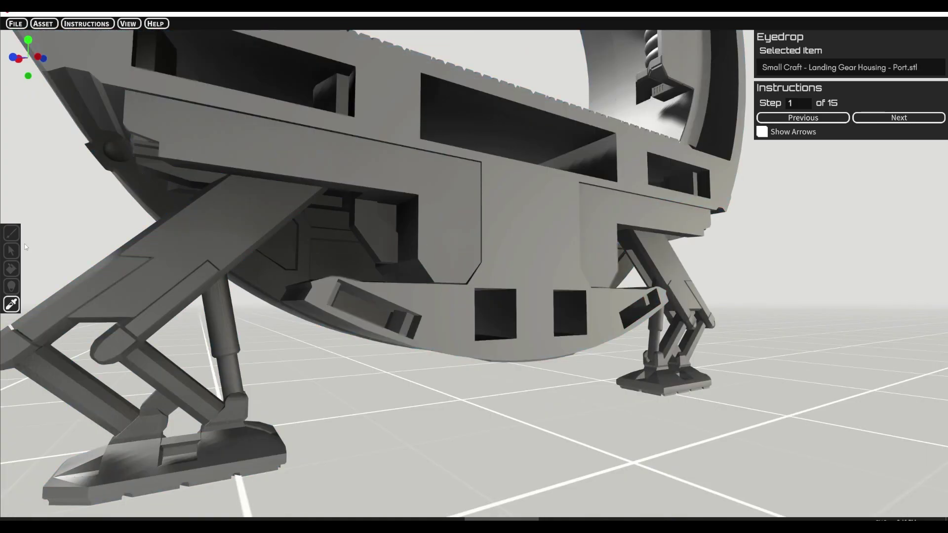
{"action": "left_click", "coordinate": [11, 251]}
{"action": "left_click", "coordinate": [419, 188]}
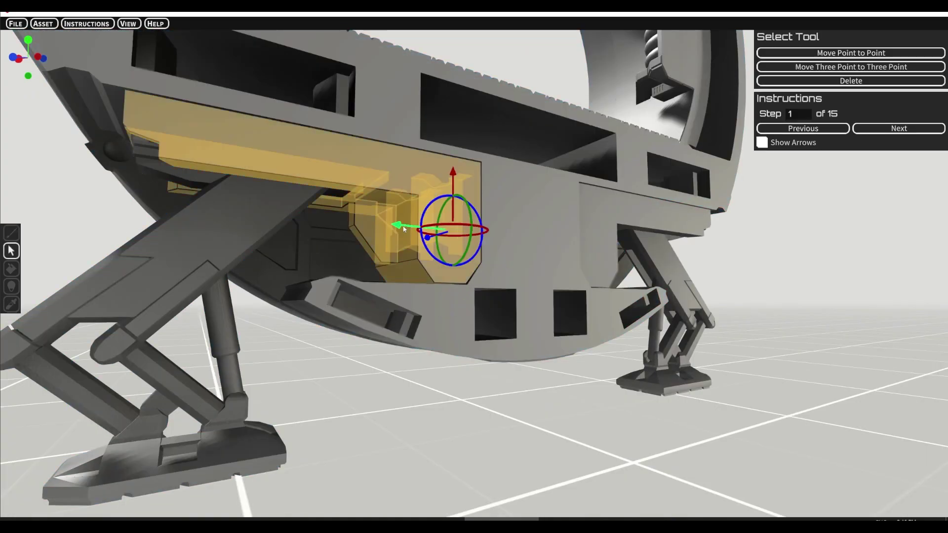
{"action": "left_click_drag", "start_coordinate": [387, 226], "coordinate": [327, 233]}
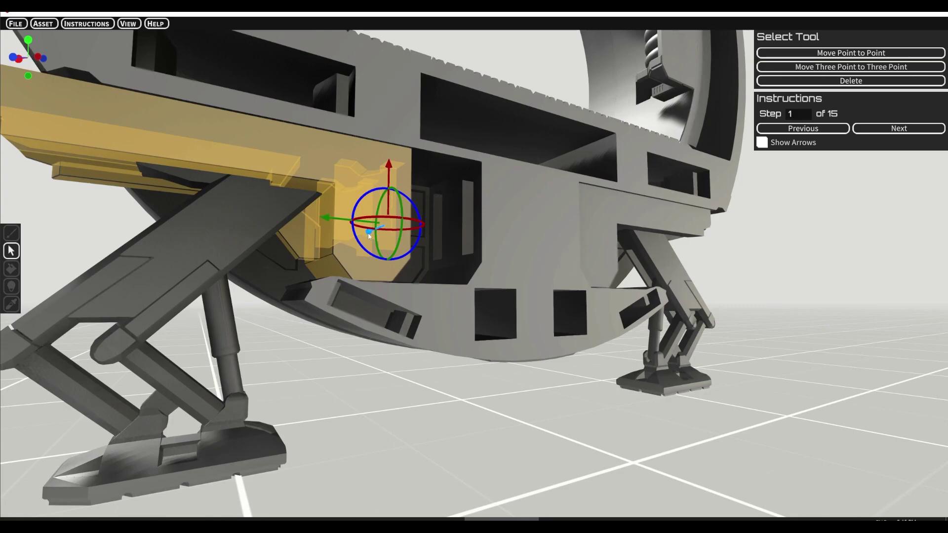
Pull the selected port landing gear housing farther outward, clear of the aft section, to expose how it connects.
{"action": "left_click_drag", "start_coordinate": [370, 231], "coordinate": [434, 227]}
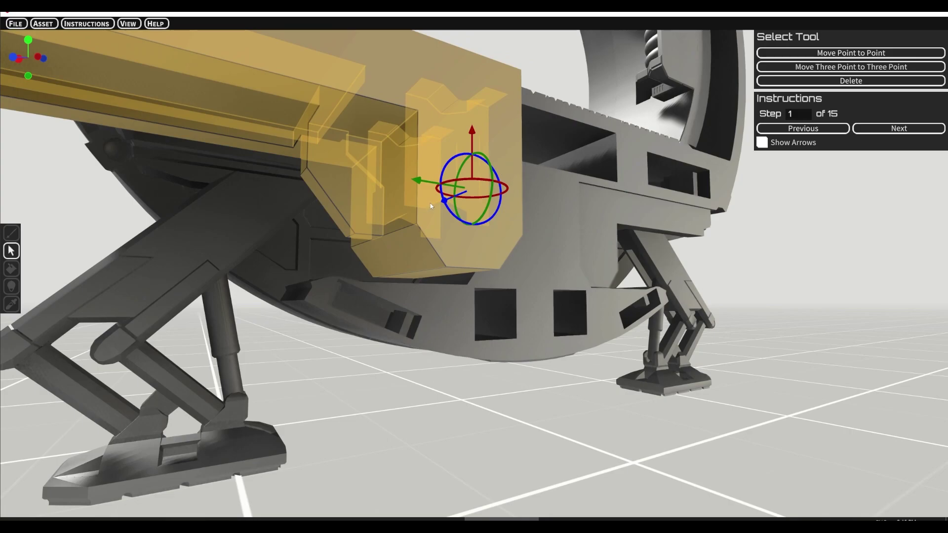
{"action": "left_click_drag", "start_coordinate": [430, 206], "coordinate": [447, 214]}
Advance step 1 of the assembly instructions and examine how the two aft hull sections join.
{"action": "left_click", "coordinate": [898, 128]}
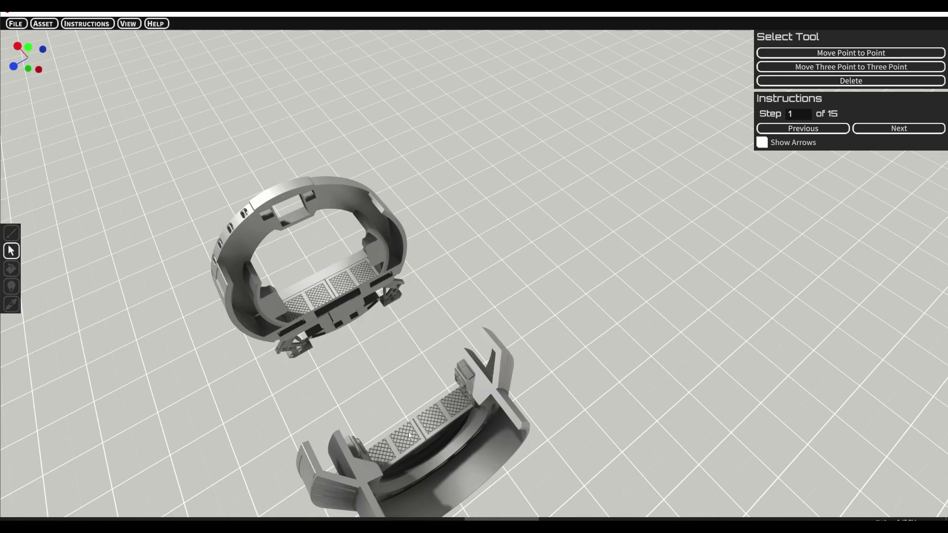
{"action": "middle_click_drag", "start_coordinate": [458, 448], "coordinate": [522, 384]}
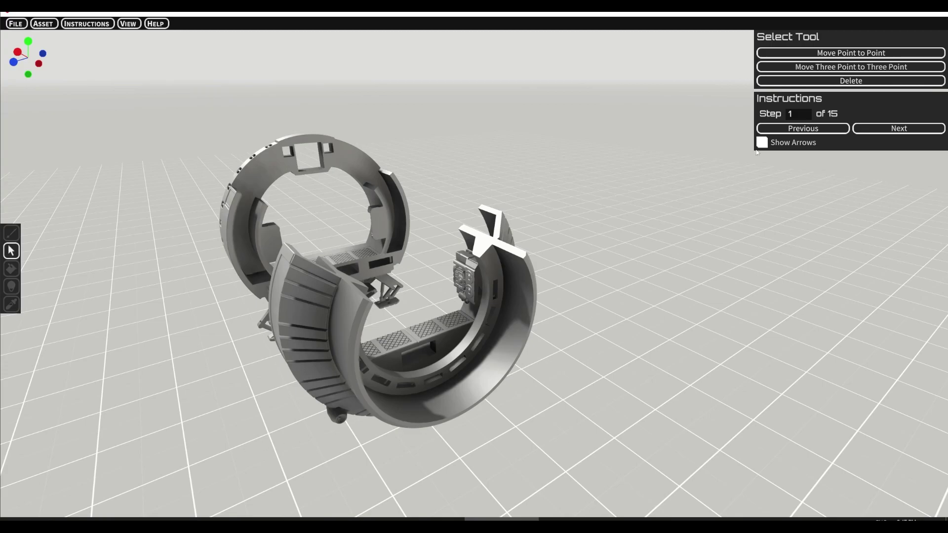
{"action": "left_click", "coordinate": [881, 134]}
{"action": "middle_click_drag", "start_coordinate": [585, 232], "coordinate": [506, 299]}
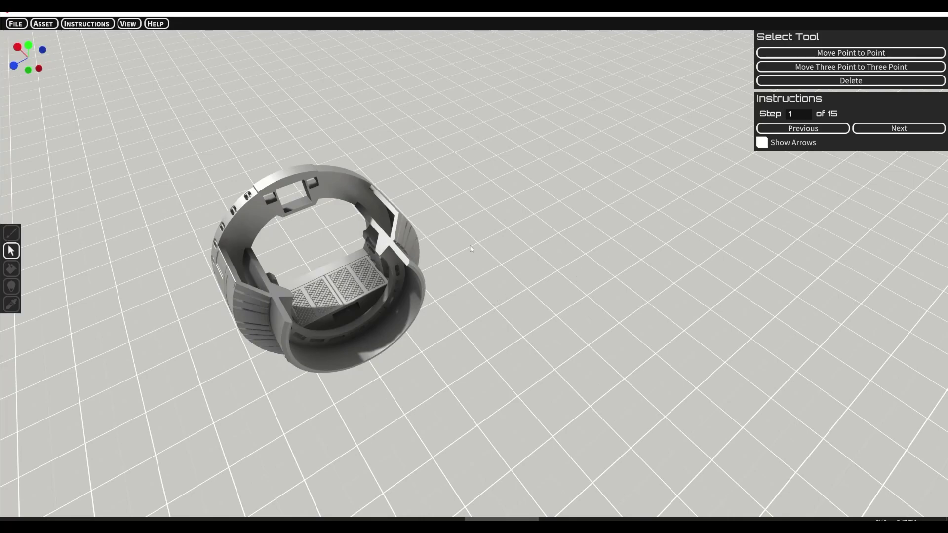
Go to step 2 of the instructions, play the machinery unit into the aft section and inspect its placement.
{"action": "left_click", "coordinate": [858, 129]}
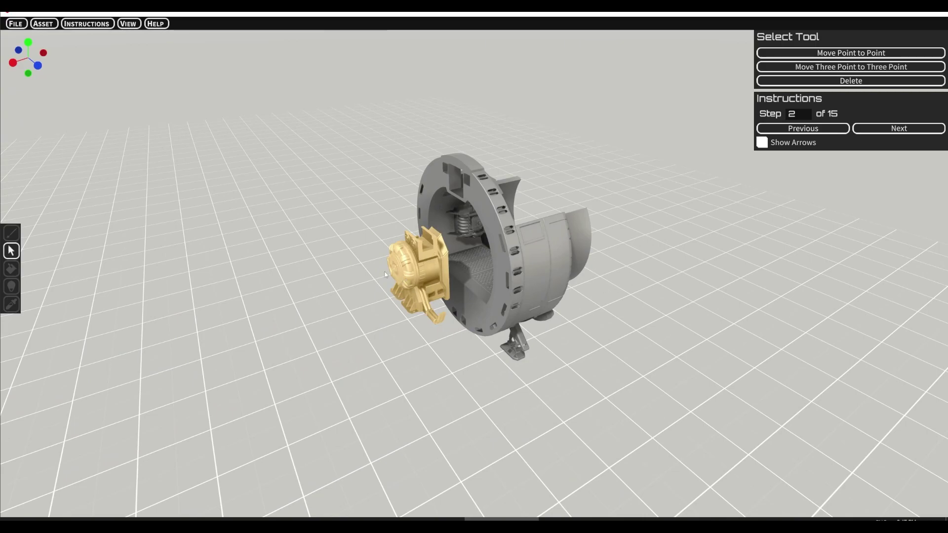
{"action": "left_click", "coordinate": [874, 129]}
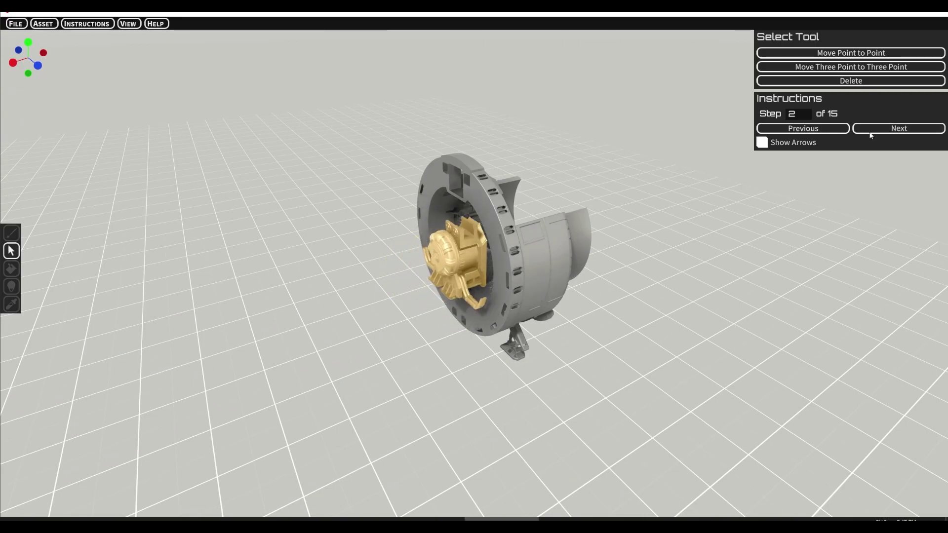
{"action": "middle_click_drag", "start_coordinate": [607, 289], "coordinate": [397, 228]}
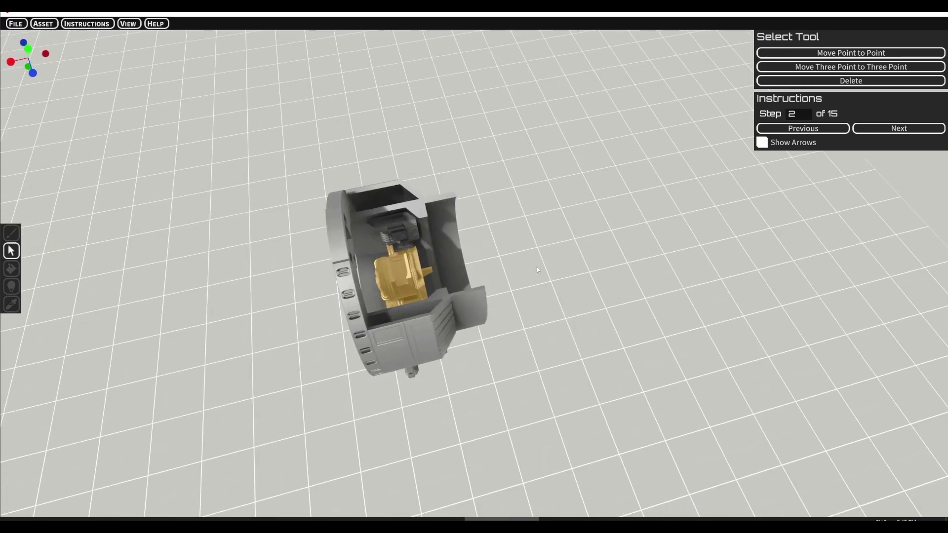
{"action": "middle_click_drag", "start_coordinate": [524, 269], "coordinate": [429, 215]}
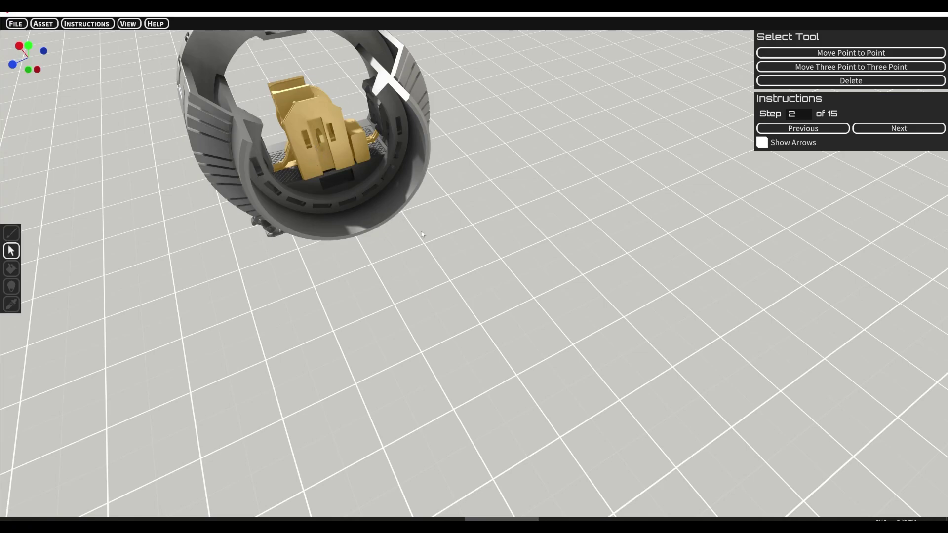
{"action": "middle_click_drag", "start_coordinate": [425, 236], "coordinate": [400, 257]}
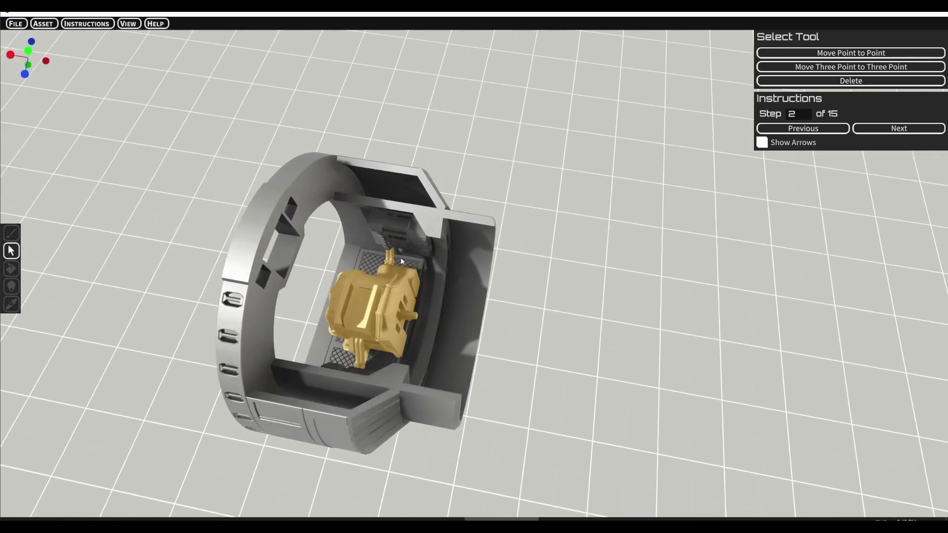
Advance through instruction steps 3 and 4 and examine how the round thruster plate and nozzle fit into the aft hull.
{"action": "left_click", "coordinate": [903, 131]}
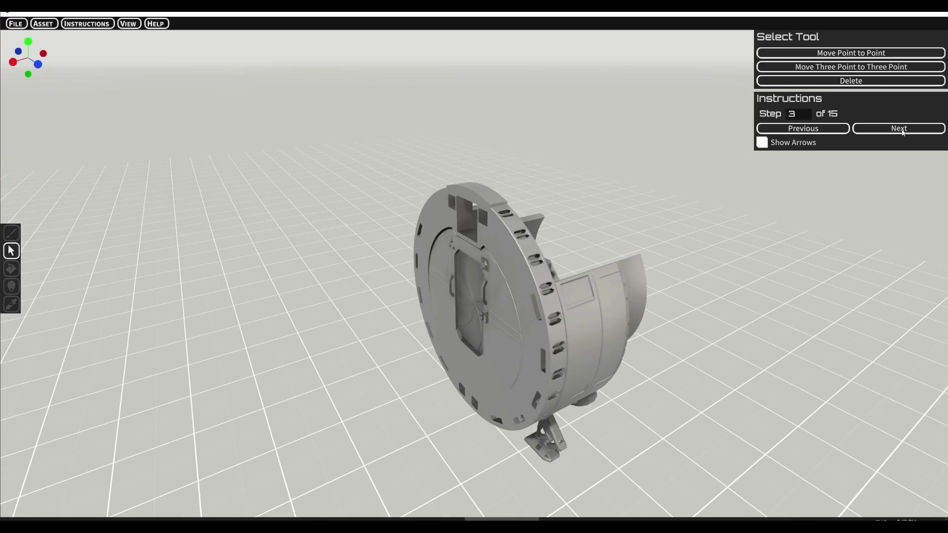
{"action": "left_click", "coordinate": [902, 132]}
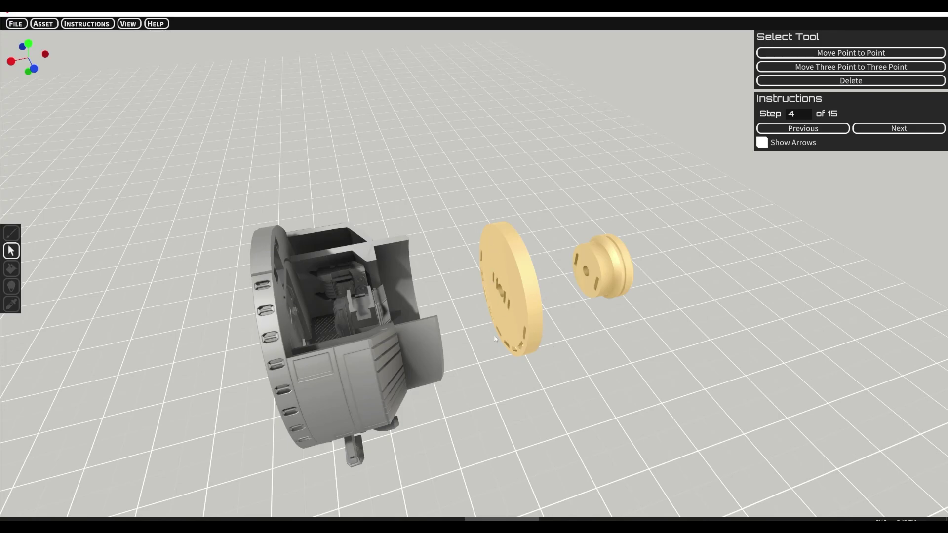
{"action": "middle_click_drag", "start_coordinate": [466, 243], "coordinate": [470, 337]}
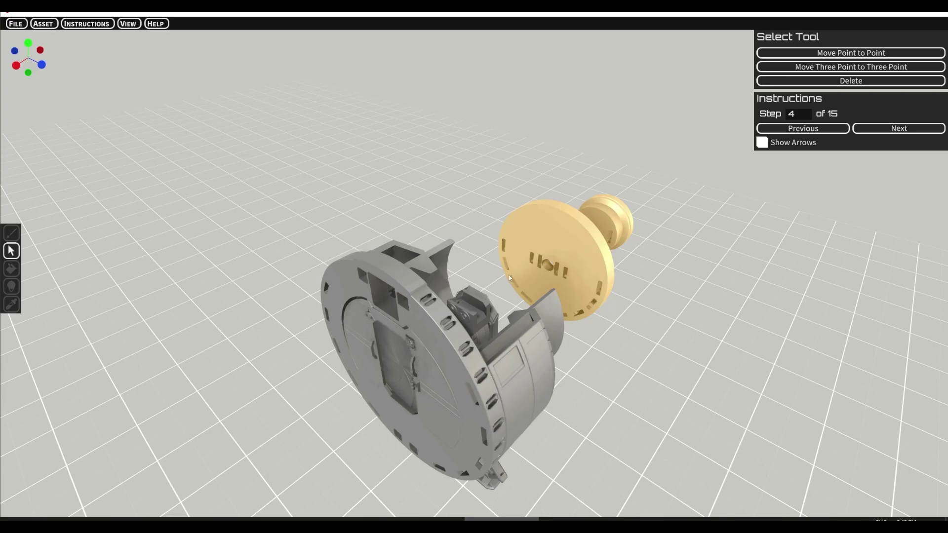
{"action": "middle_click_drag", "start_coordinate": [618, 307], "coordinate": [621, 324]}
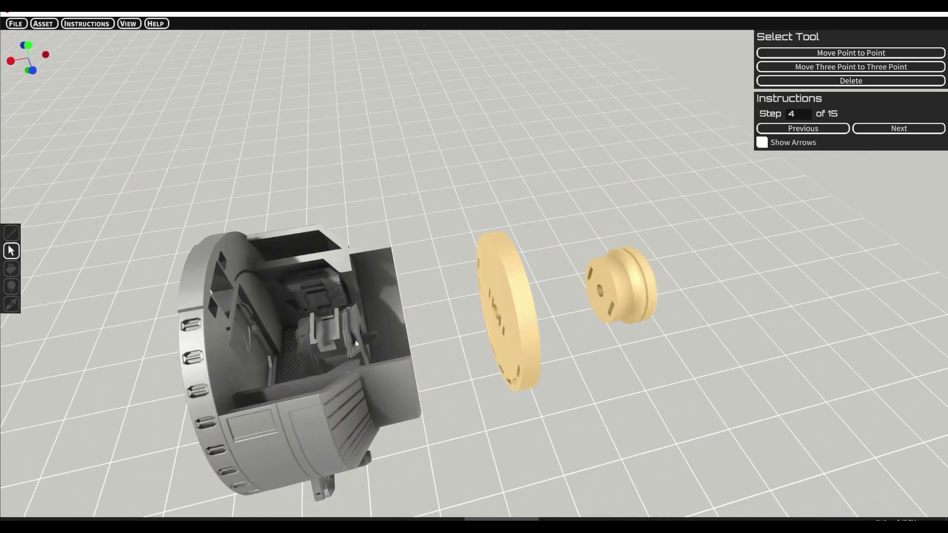
{"action": "middle_click_drag", "start_coordinate": [459, 347], "coordinate": [353, 304]}
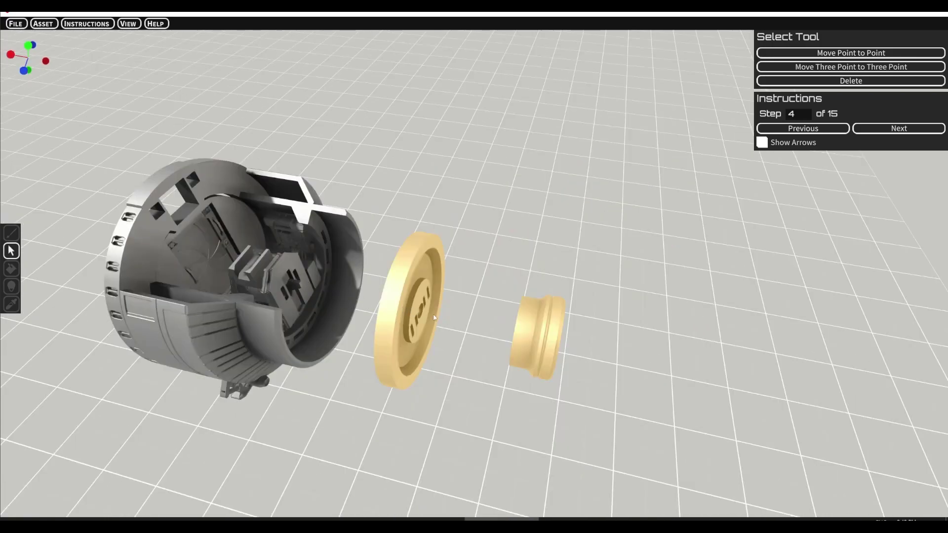
{"action": "mouse_move", "coordinate": [438, 317]}
{"action": "middle_mouse_down"}
{"action": "mouse_move", "coordinate": [478, 330]}
{"action": "mouse_move", "coordinate": [434, 320]}
{"action": "middle_mouse_up"}
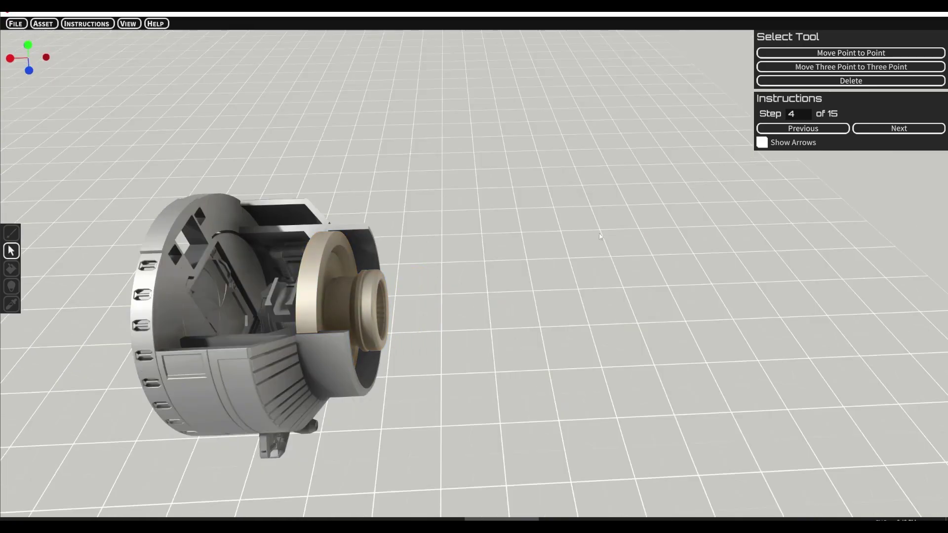
{"action": "middle_click_drag", "start_coordinate": [576, 242], "coordinate": [469, 298]}
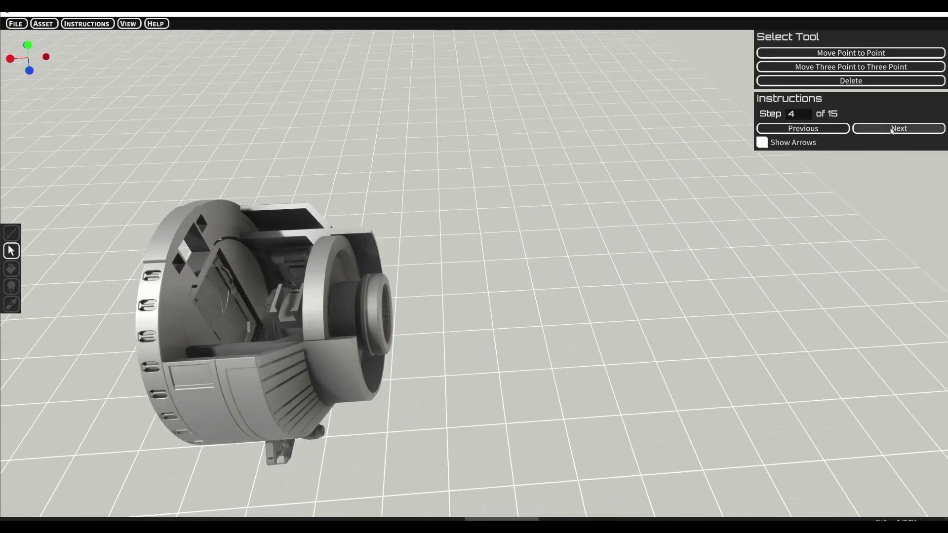
Play instruction steps 5 and 6 for the landing gear covers and aft roof, and continue to the mid-hull sections in step 7.
{"action": "left_click", "coordinate": [891, 128]}
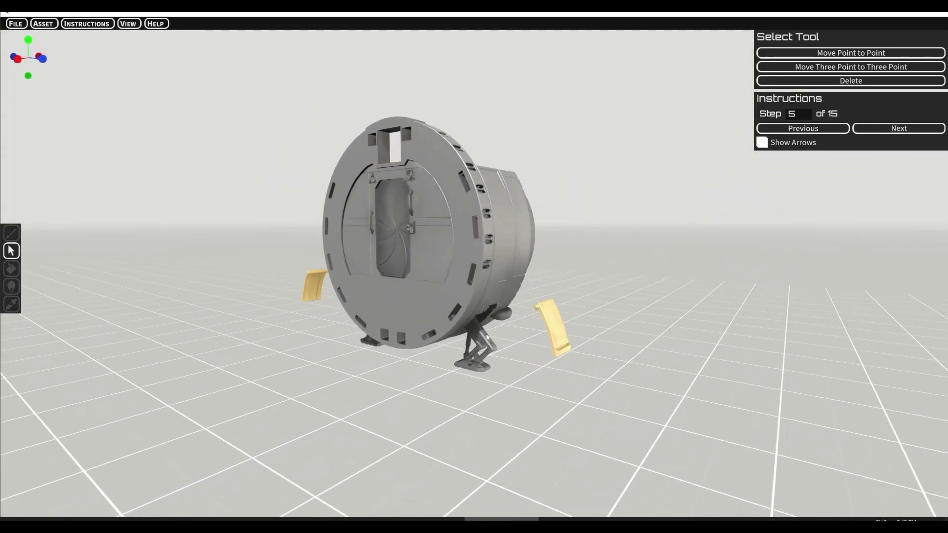
{"action": "left_click", "coordinate": [889, 130]}
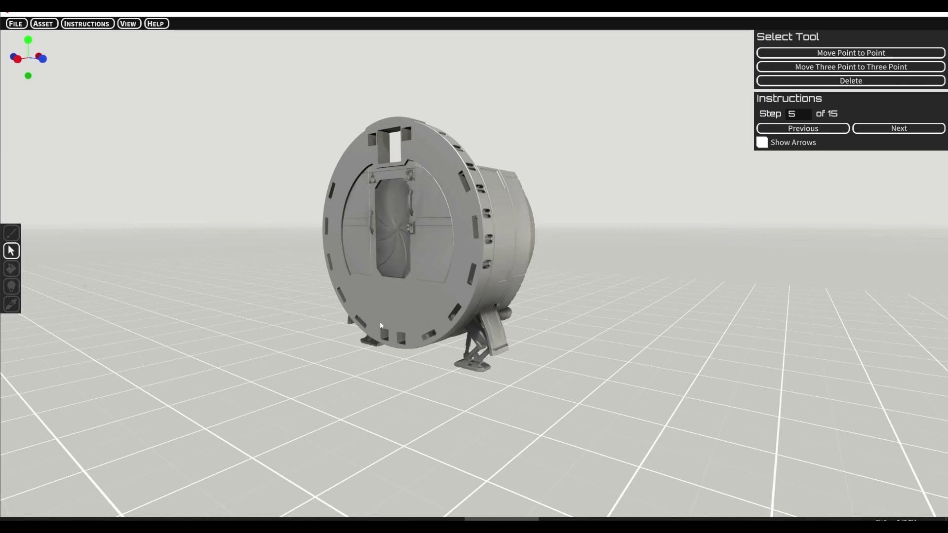
{"action": "left_click", "coordinate": [886, 129]}
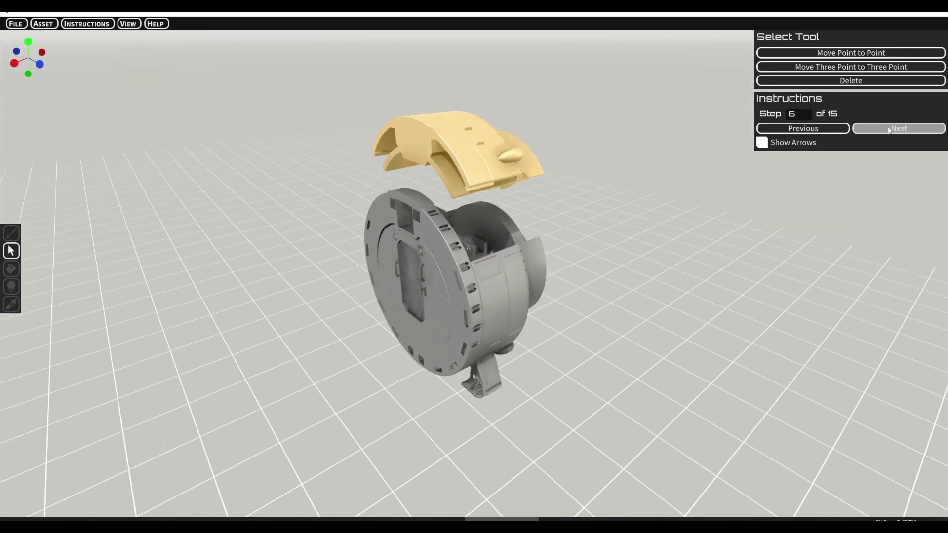
{"action": "left_click", "coordinate": [890, 129]}
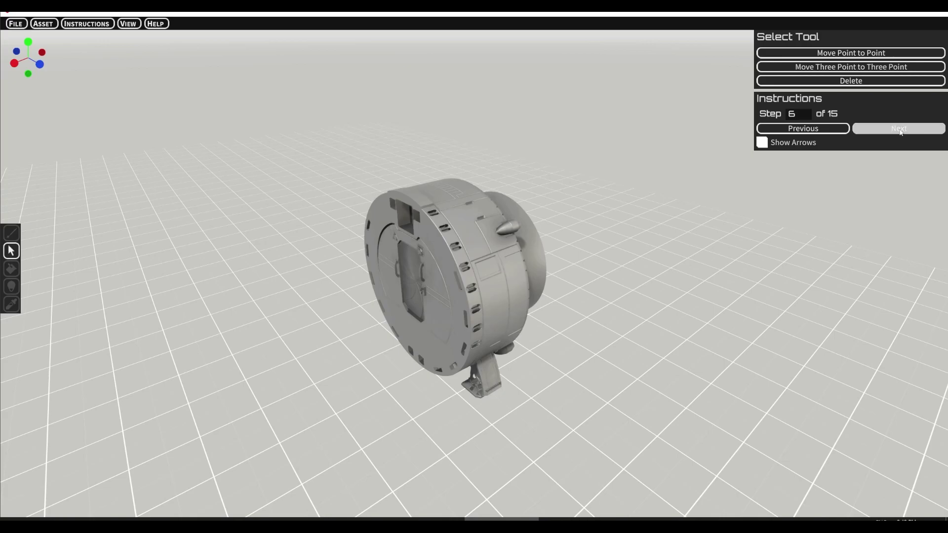
{"action": "left_click", "coordinate": [903, 130]}
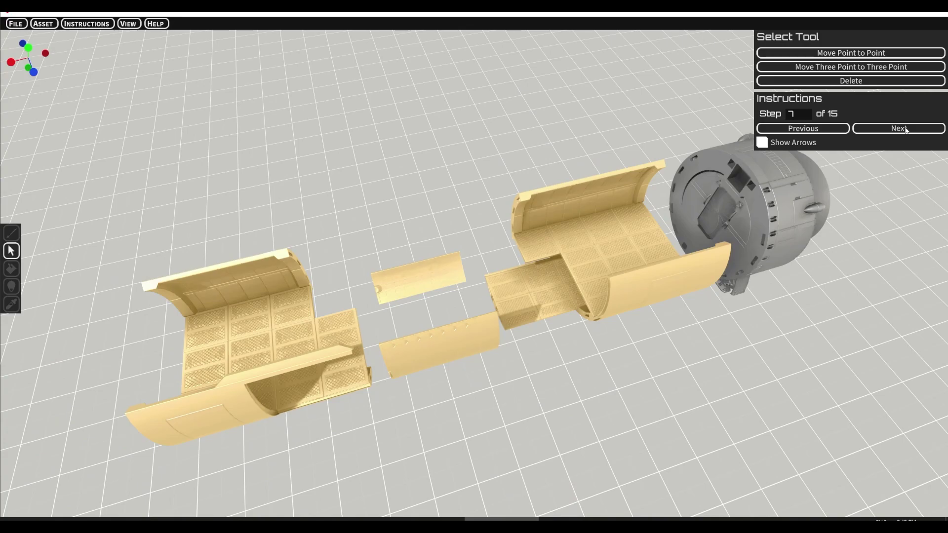
Play step 8 of the instructions and examine how the airlock's bulkheads, iris doors and wall panels assemble and join the hull.
{"action": "left_click", "coordinate": [905, 130]}
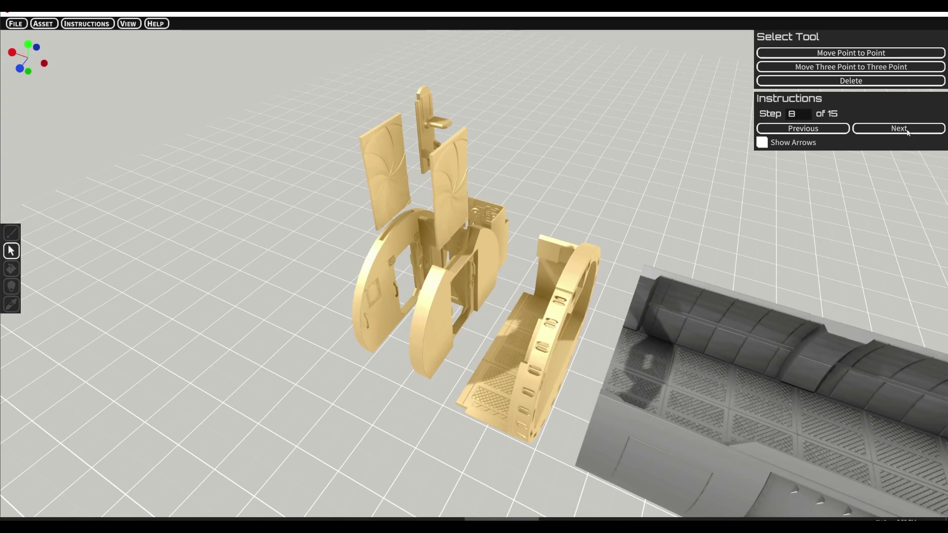
{"action": "left_click", "coordinate": [907, 129]}
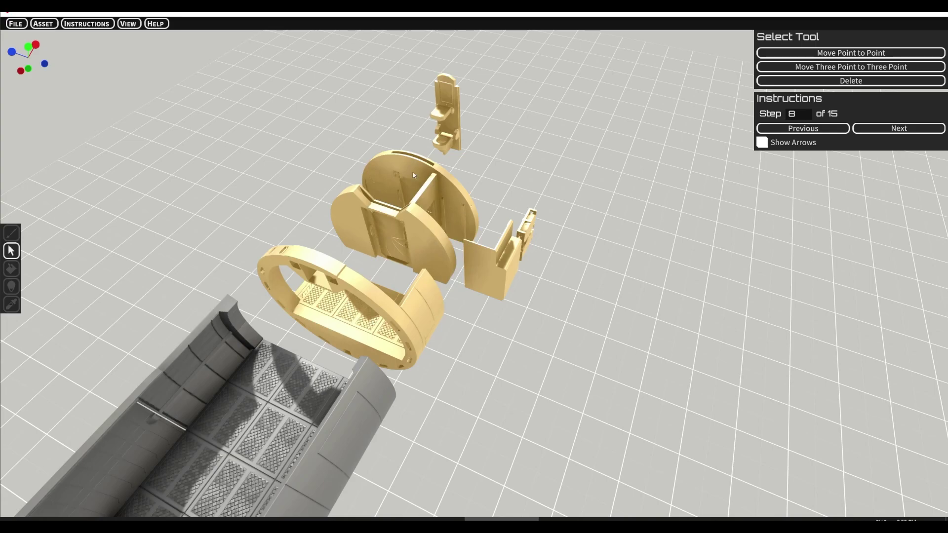
{"action": "left_click", "coordinate": [889, 129]}
{"action": "middle_click_drag", "start_coordinate": [703, 260], "coordinate": [624, 231]}
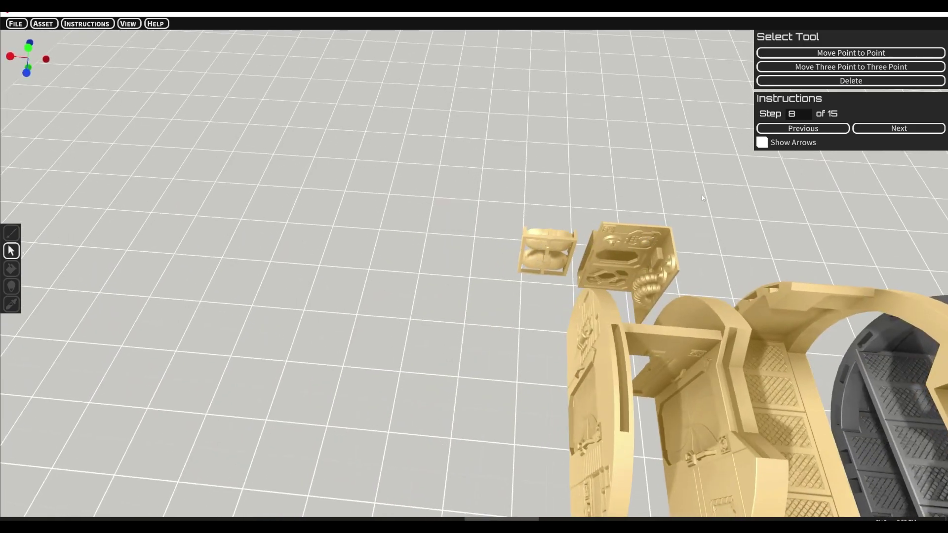
{"action": "left_click", "coordinate": [879, 131]}
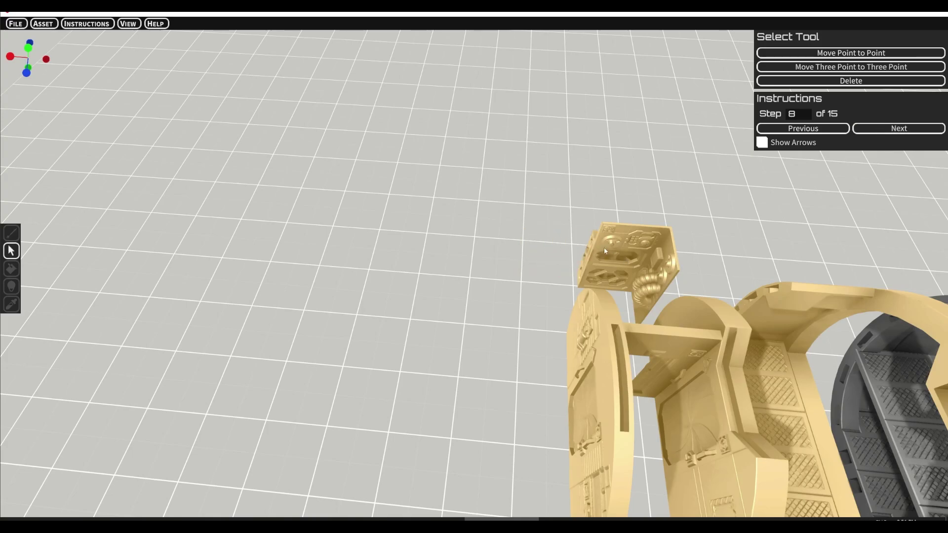
{"action": "left_click", "coordinate": [887, 131]}
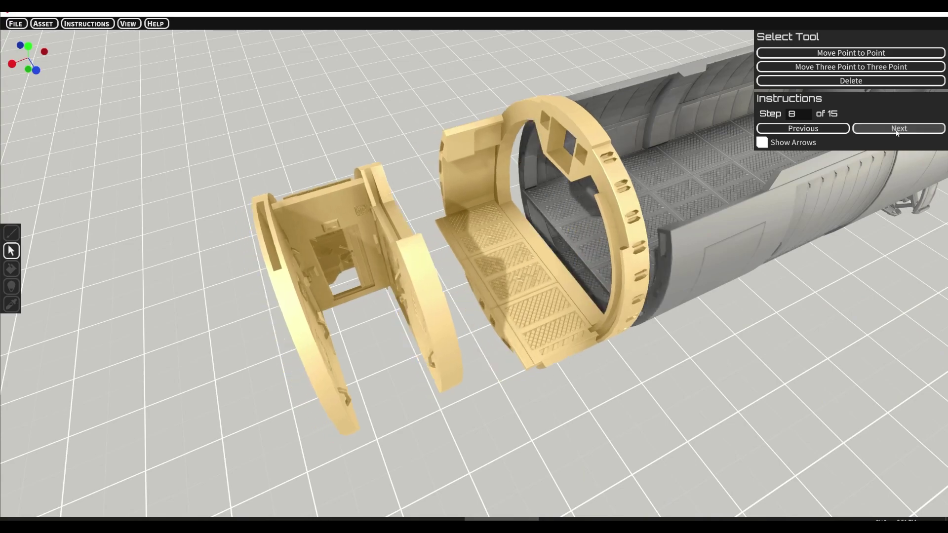
{"action": "left_click", "coordinate": [899, 130]}
{"action": "middle_click_drag", "start_coordinate": [688, 291], "coordinate": [751, 303]}
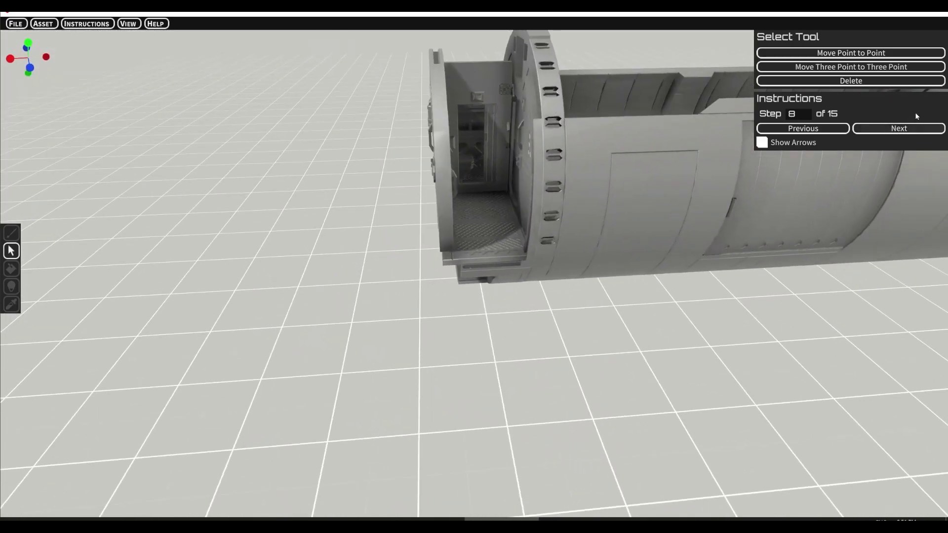
Advance through step 9 to step 10 and play the cockpit assembly, including its chair note, onto the hull's front.
{"action": "left_click", "coordinate": [889, 129]}
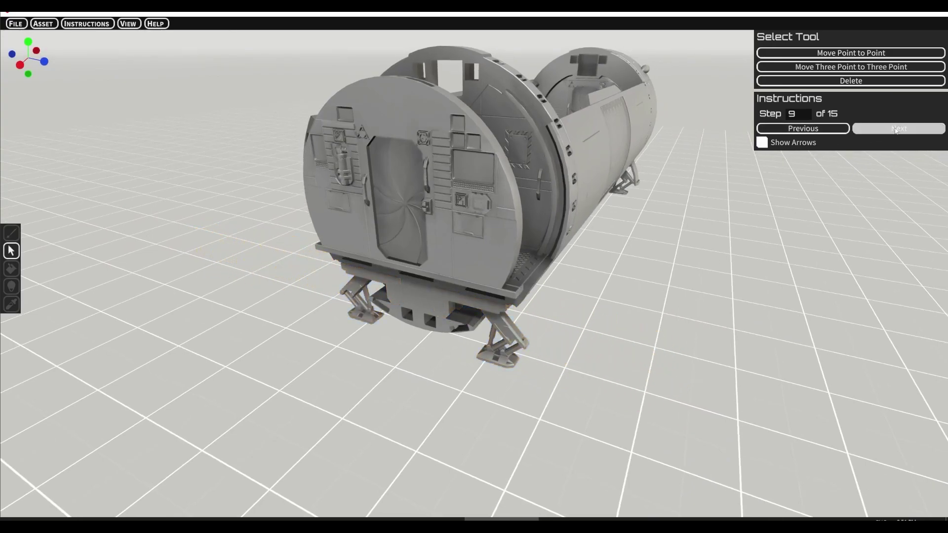
{"action": "left_click", "coordinate": [889, 129]}
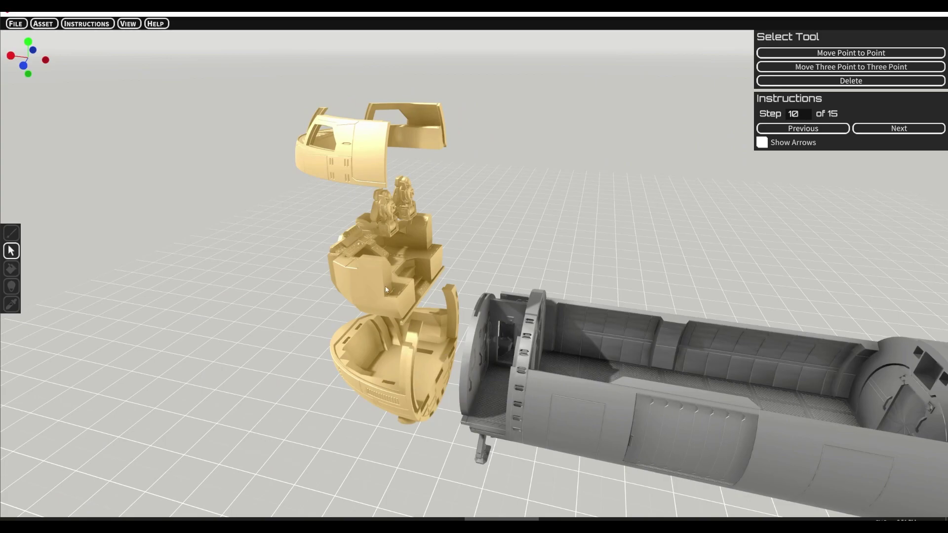
{"action": "left_click", "coordinate": [898, 128]}
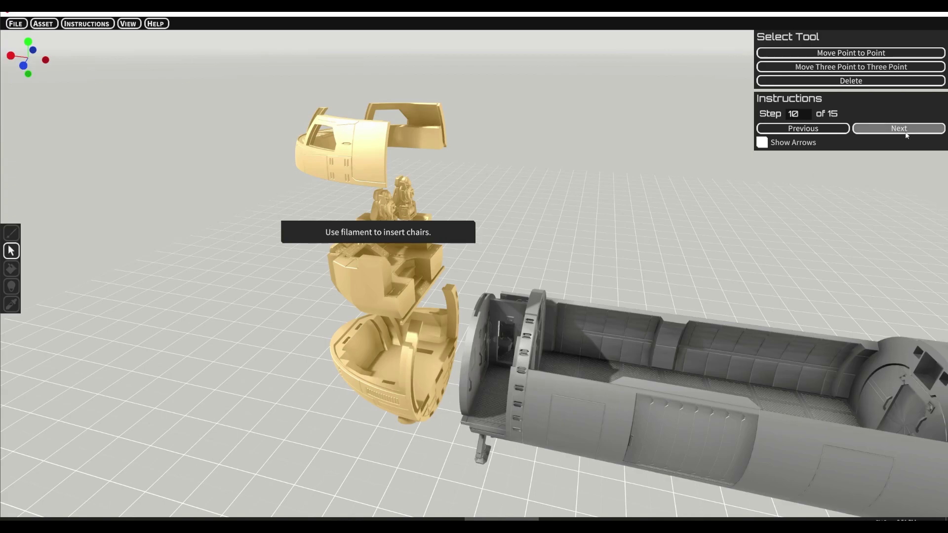
{"action": "left_click", "coordinate": [884, 129]}
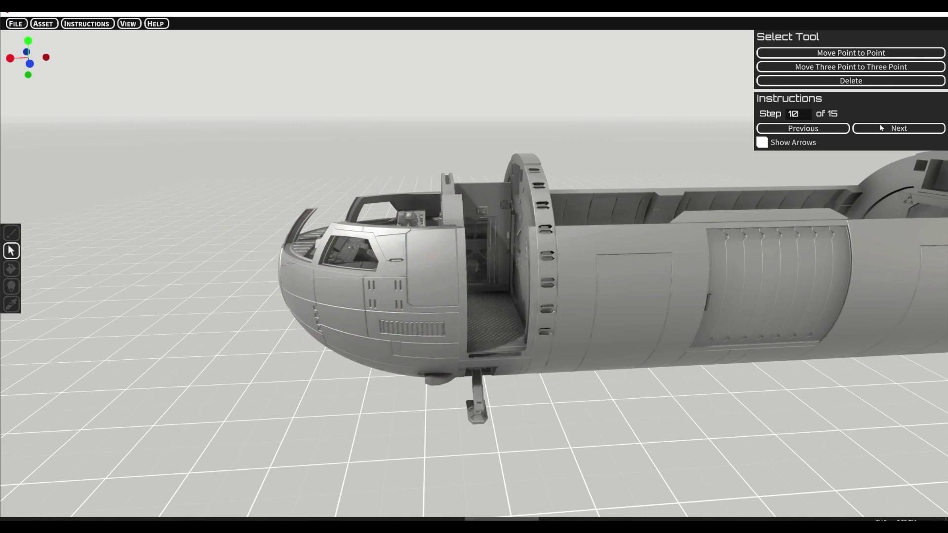
Advance the instructions through steps 11, 12 and 13, showing the nose underside, forward side doors and cockpit roof.
{"action": "left_click", "coordinate": [881, 128]}
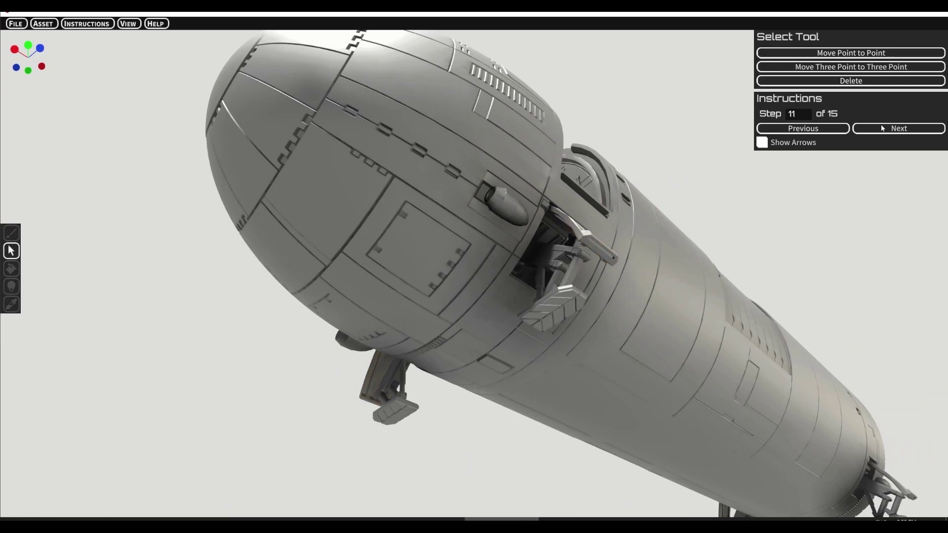
{"action": "left_click", "coordinate": [882, 128]}
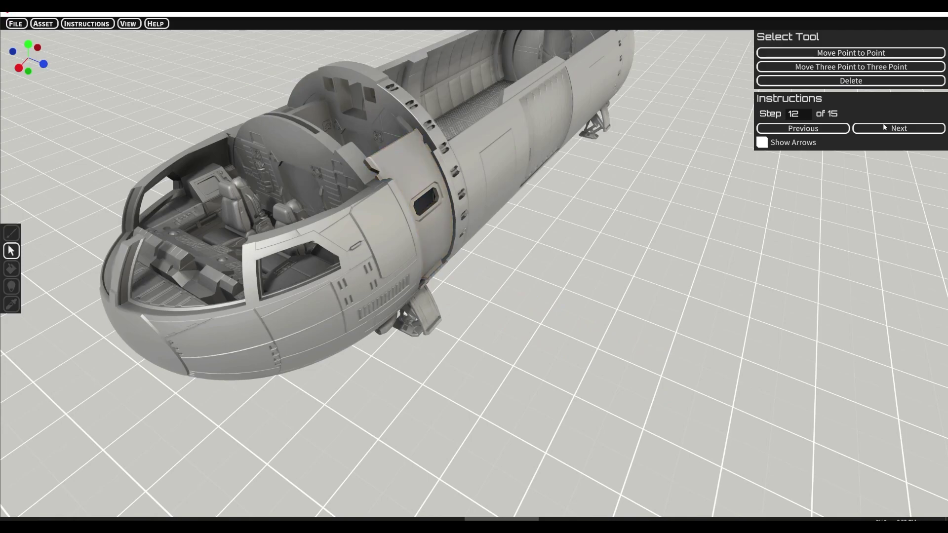
{"action": "left_click", "coordinate": [887, 128]}
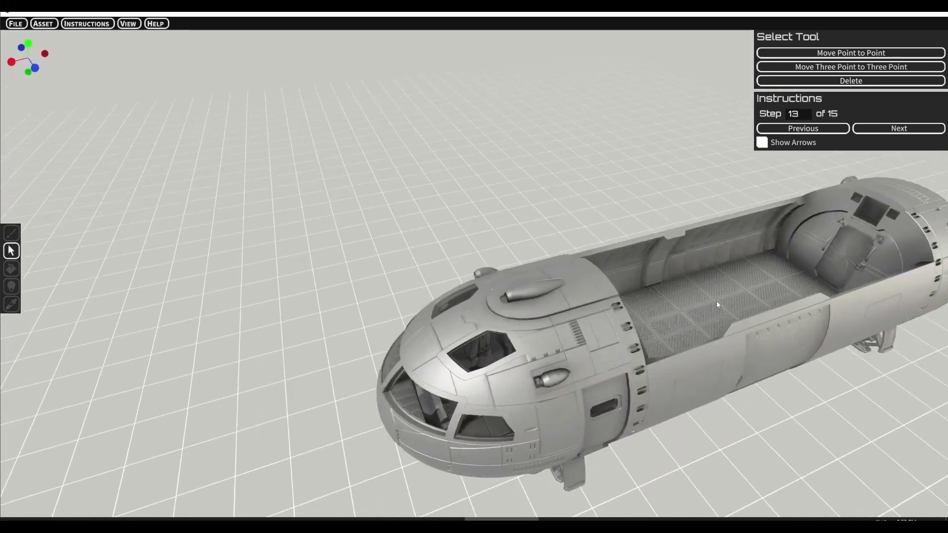
Play the mid-hull roof panels into place in step 14 and advance to the final instruction, step 15.
{"action": "left_click", "coordinate": [891, 129]}
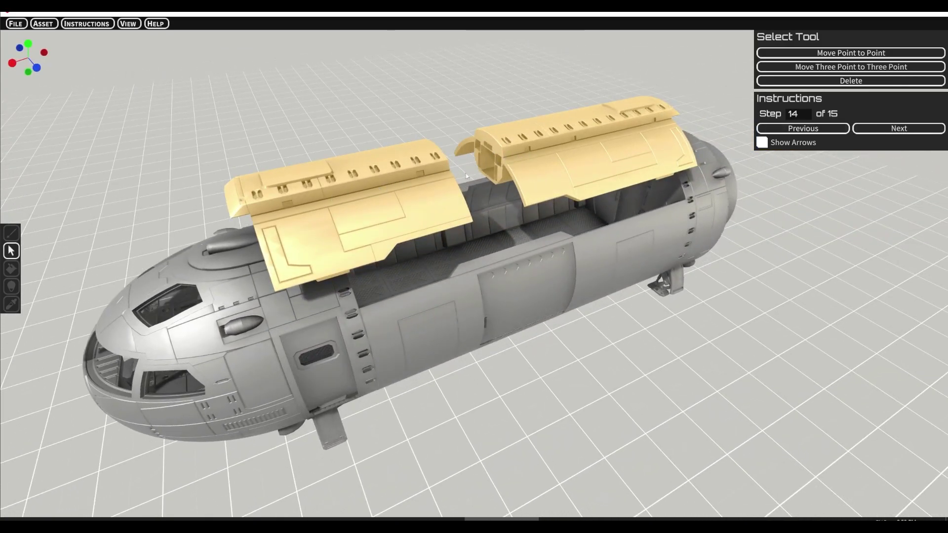
{"action": "left_click", "coordinate": [872, 130]}
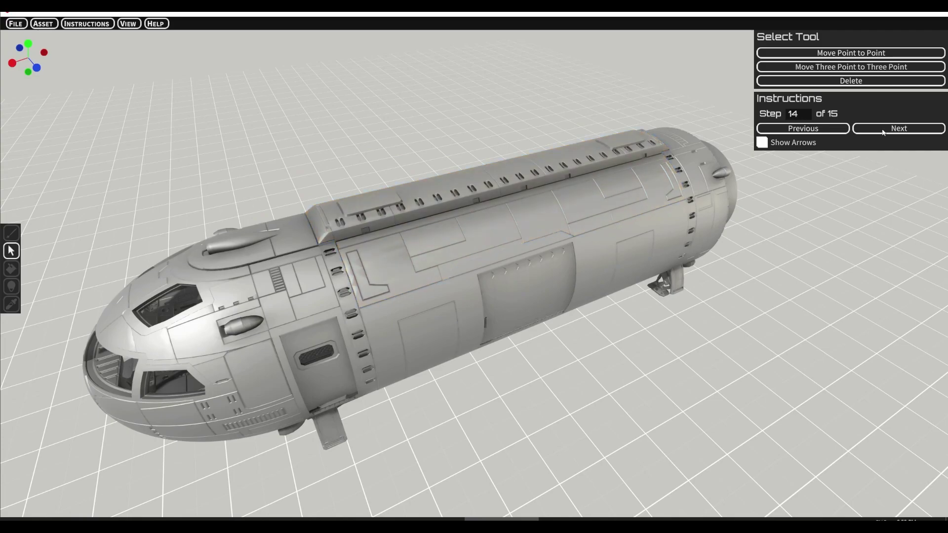
{"action": "left_click", "coordinate": [883, 130]}
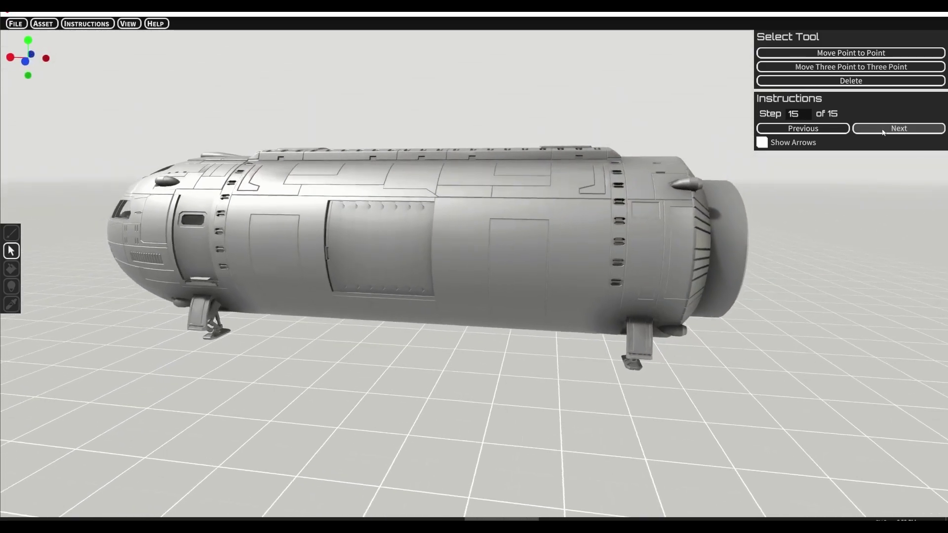